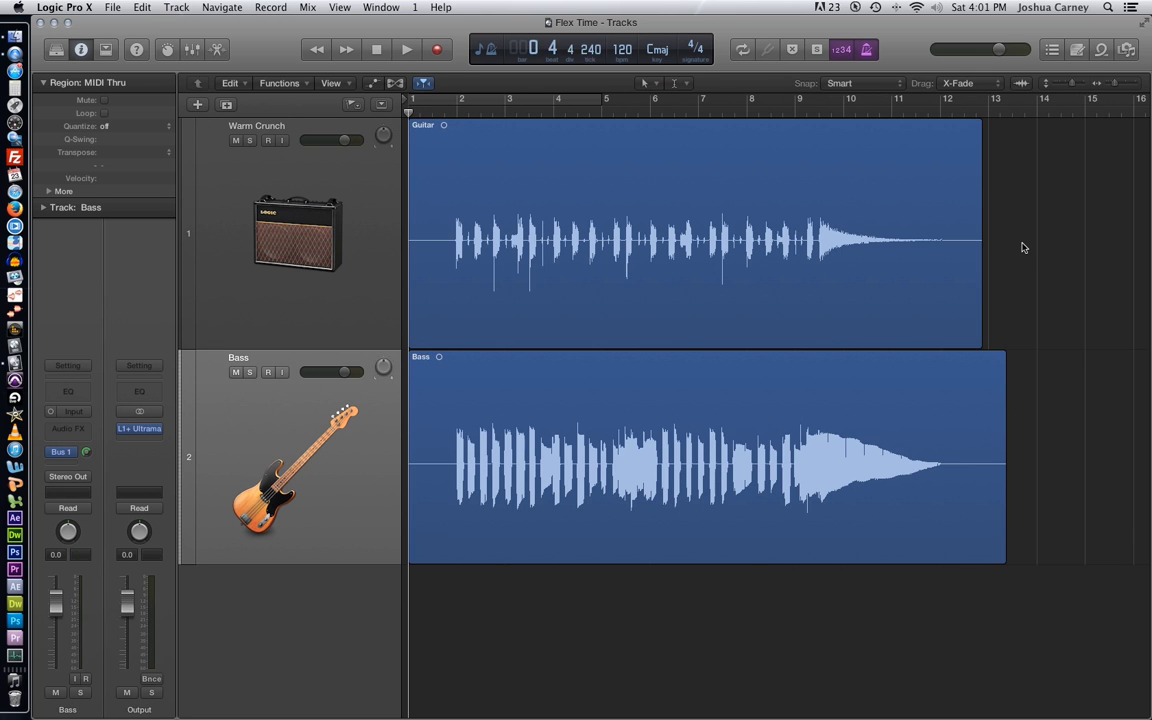
Play back the Guitar and Bass regions, then stop playback near bar 11.
{"action": "key", "text": "space"}
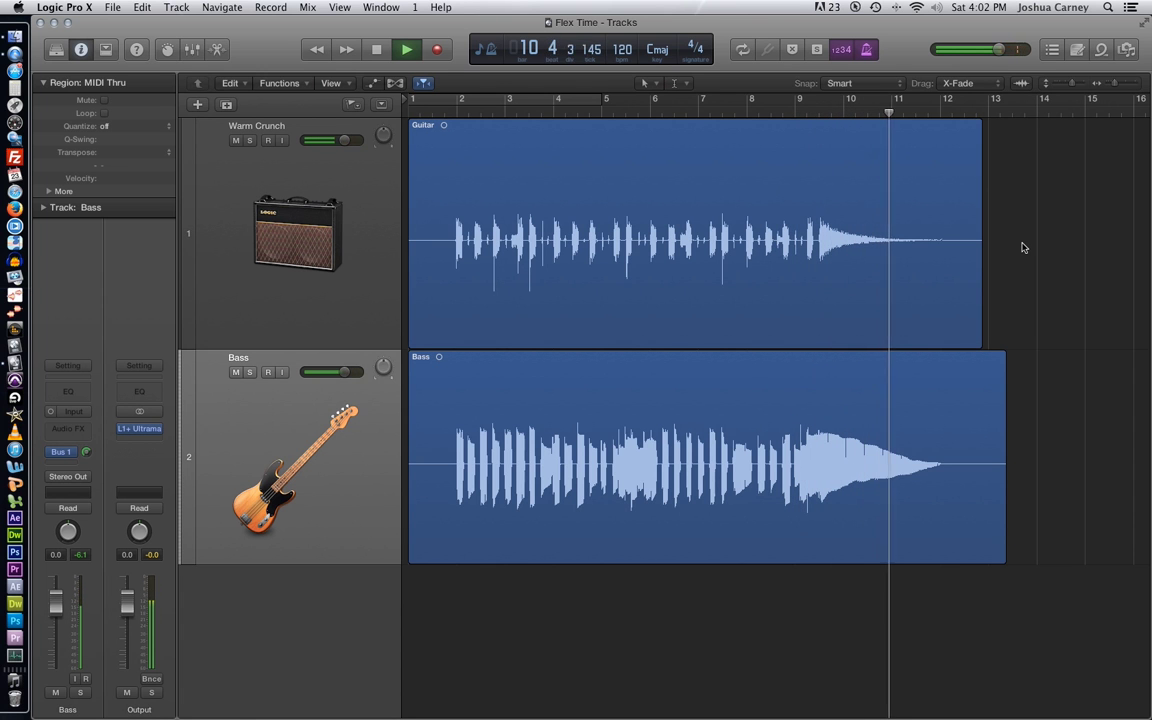
{"action": "key", "text": "space"}
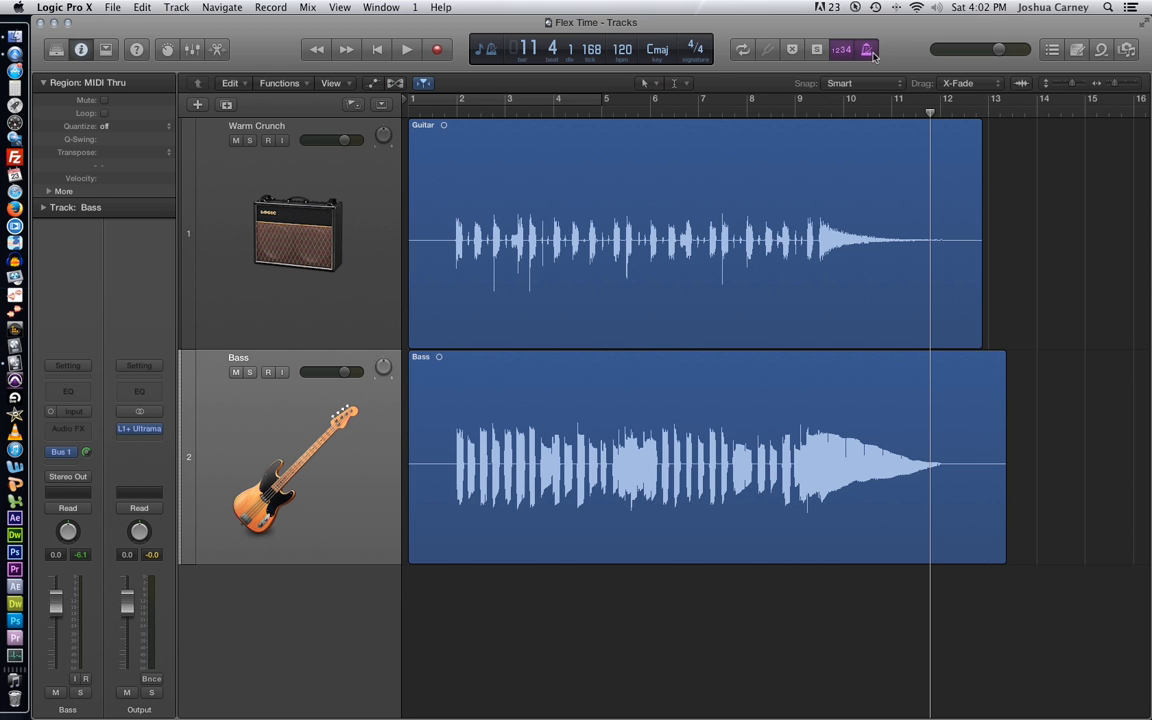
Turn solo back off, show the Flex controls, and enable Flex on the Warm Crunch and Bass tracks.
{"action": "key", "text": "ctrl+s"}
{"action": "left_click", "coordinate": [816, 50]}
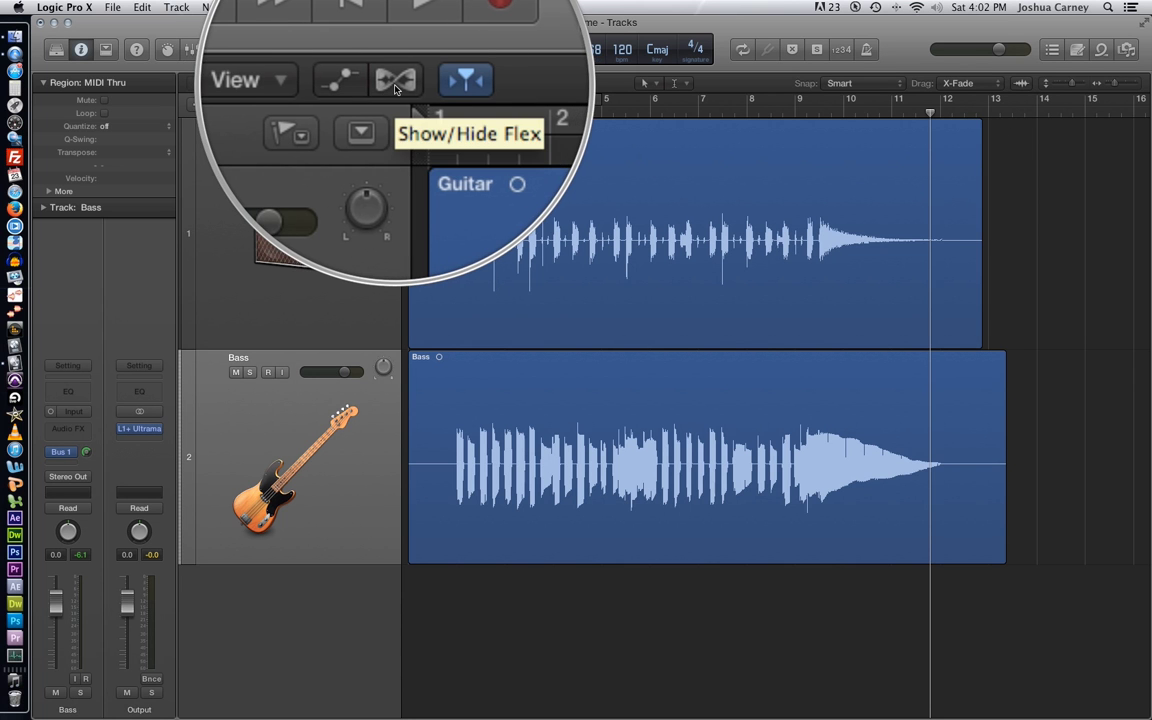
{"action": "left_click", "coordinate": [395, 84]}
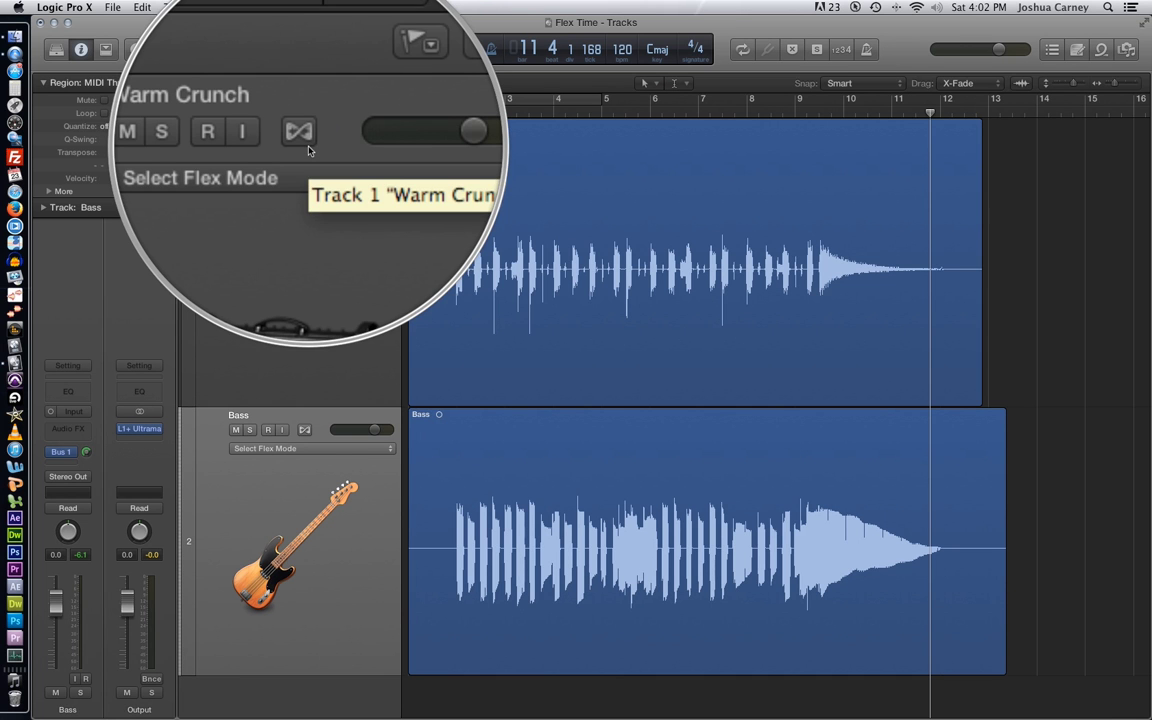
{"action": "left_click", "coordinate": [305, 142]}
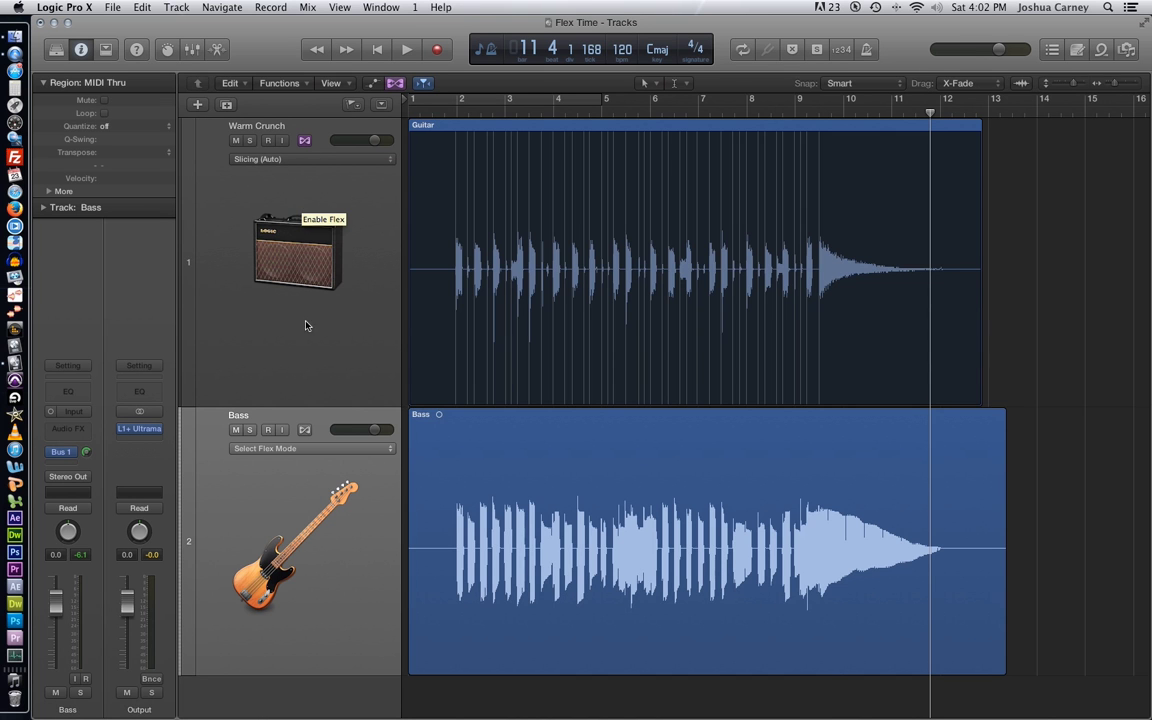
{"action": "left_click", "coordinate": [305, 430]}
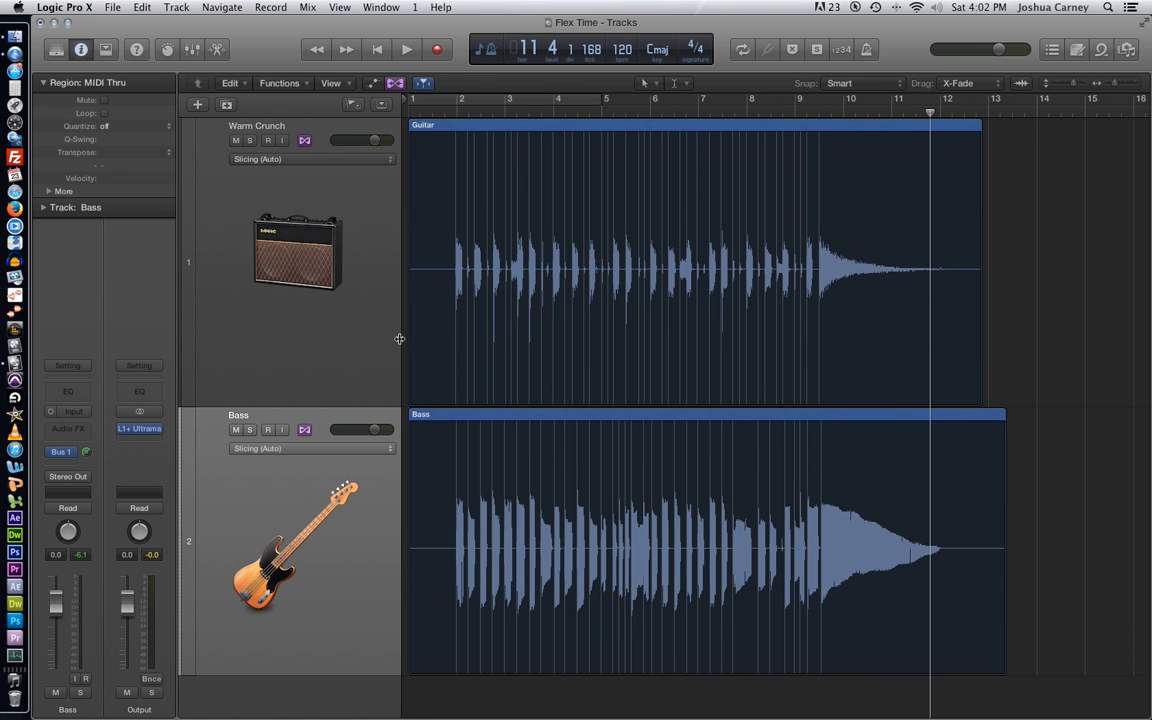
Return to the start, zoom in so bars 1–2 fill the view, and open Warm Crunch's flex mode list.
{"action": "key", "text": "Return"}
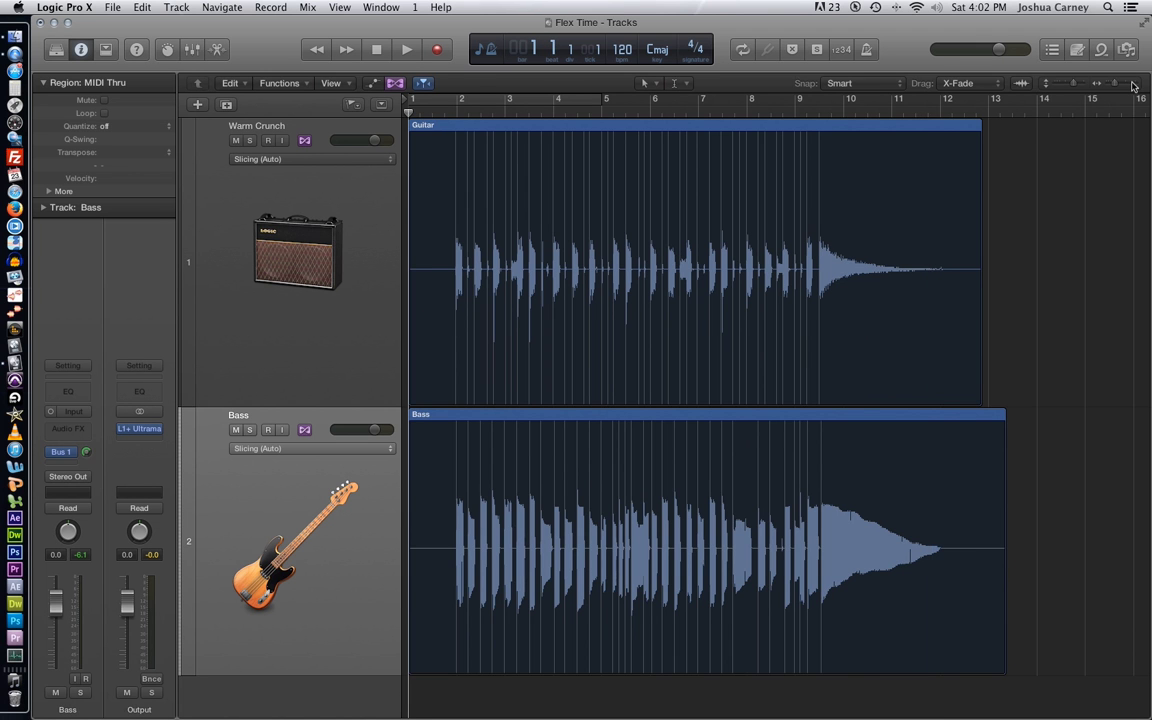
{"action": "left_click", "coordinate": [1130, 85]}
{"action": "left_click", "coordinate": [1133, 86]}
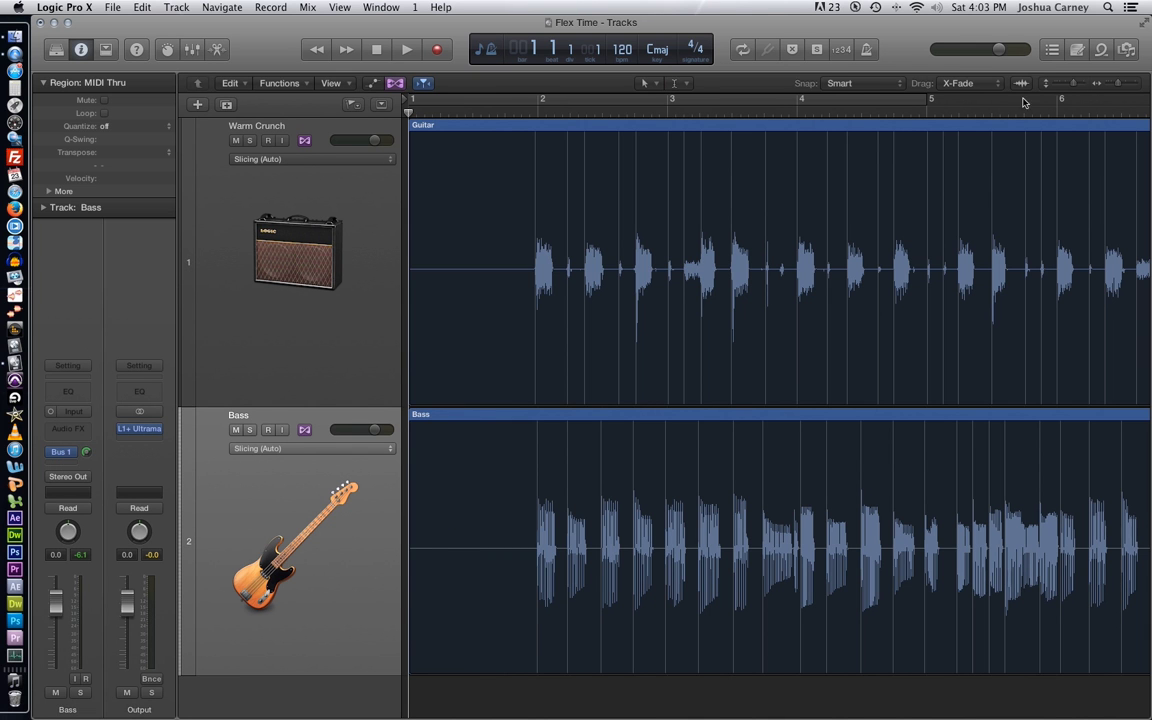
{"action": "key", "text": "super+Right"}
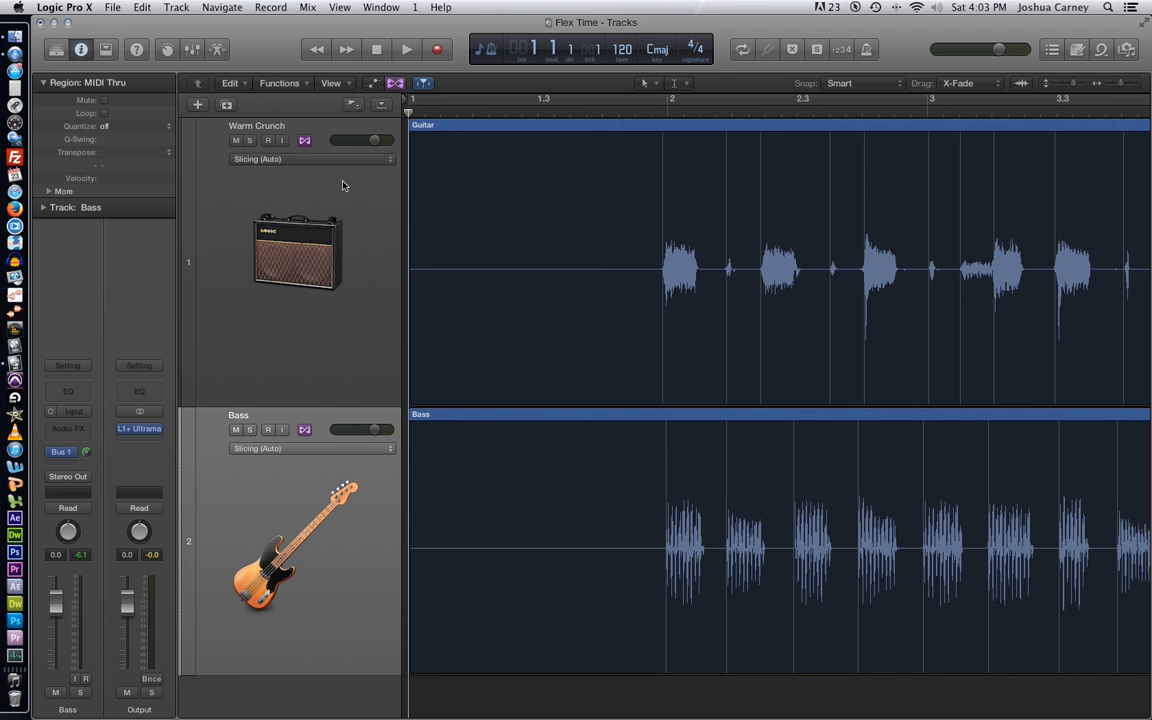
{"action": "left_click", "coordinate": [270, 163]}
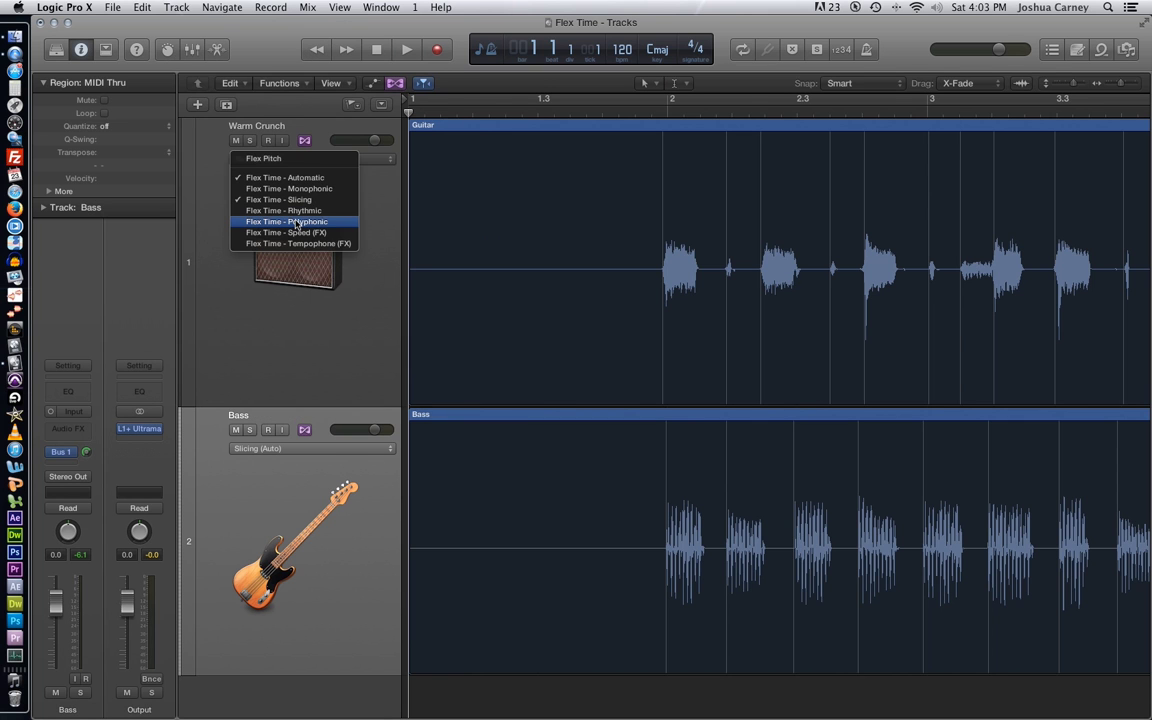
Set Warm Crunch to Polyphonic and Bass to Monophonic flex mode, with snapping set to Division.
{"action": "left_click", "coordinate": [297, 224]}
{"action": "left_click", "coordinate": [276, 452]}
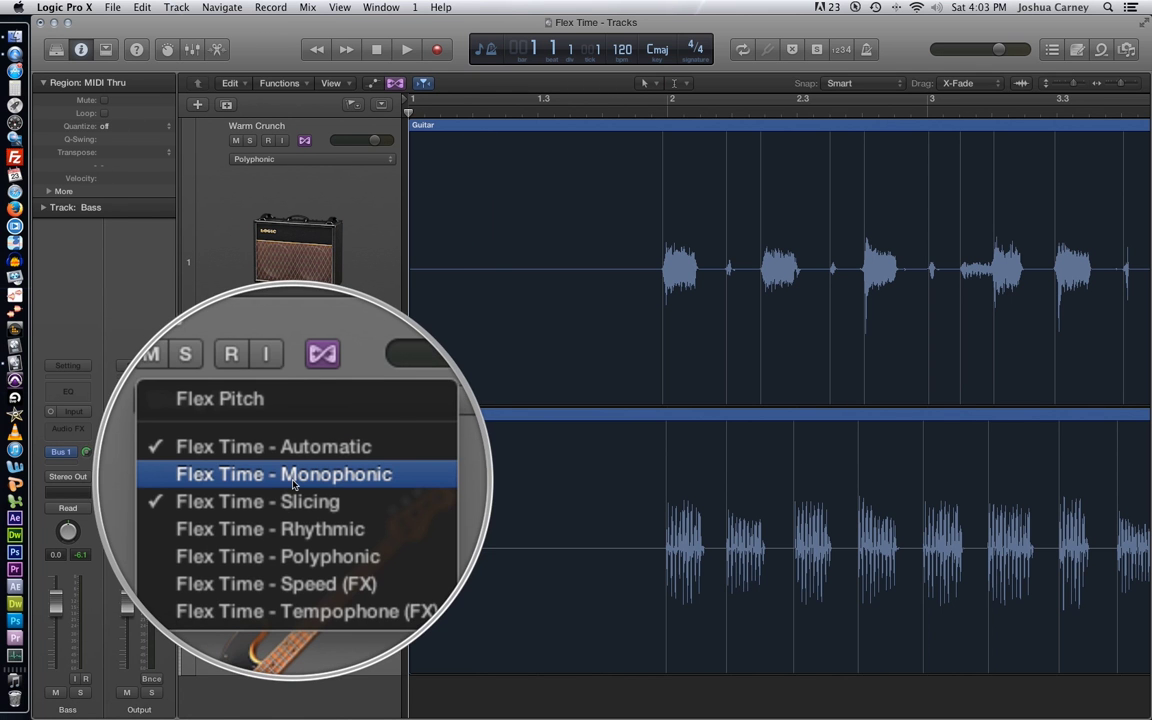
{"action": "left_click", "coordinate": [293, 482]}
{"action": "scroll", "coordinate": [293, 482], "scroll_direction": "right", "scroll_amount": 2}
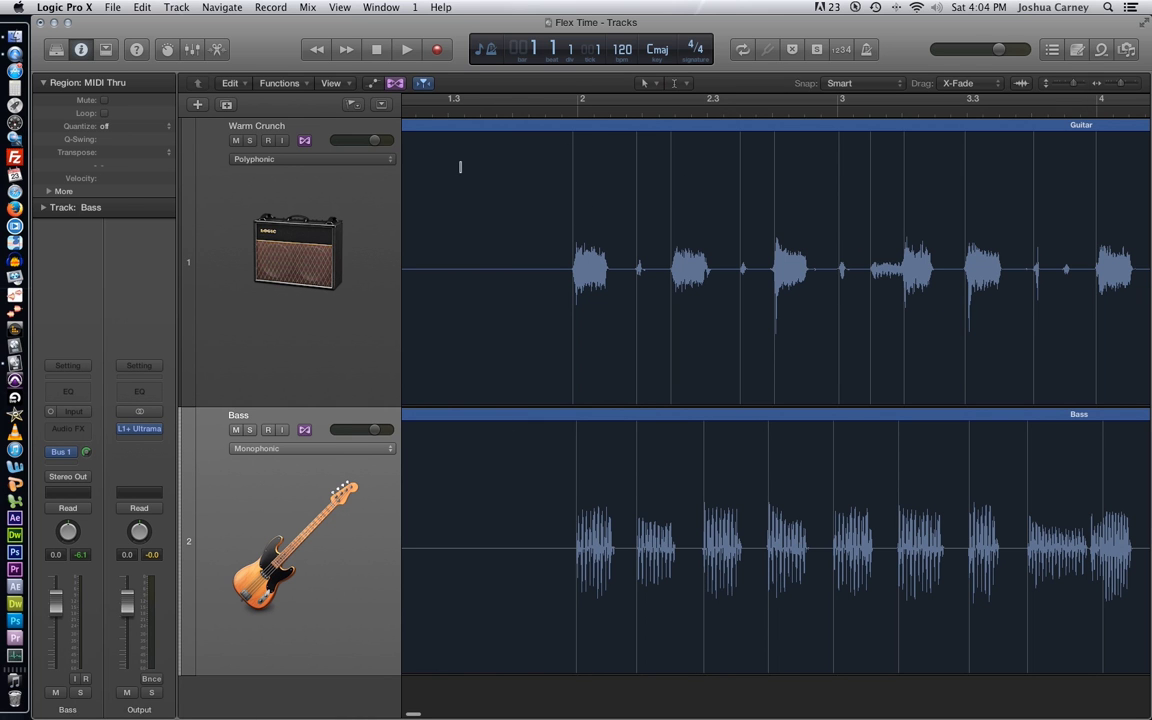
{"action": "left_click", "coordinate": [857, 88]}
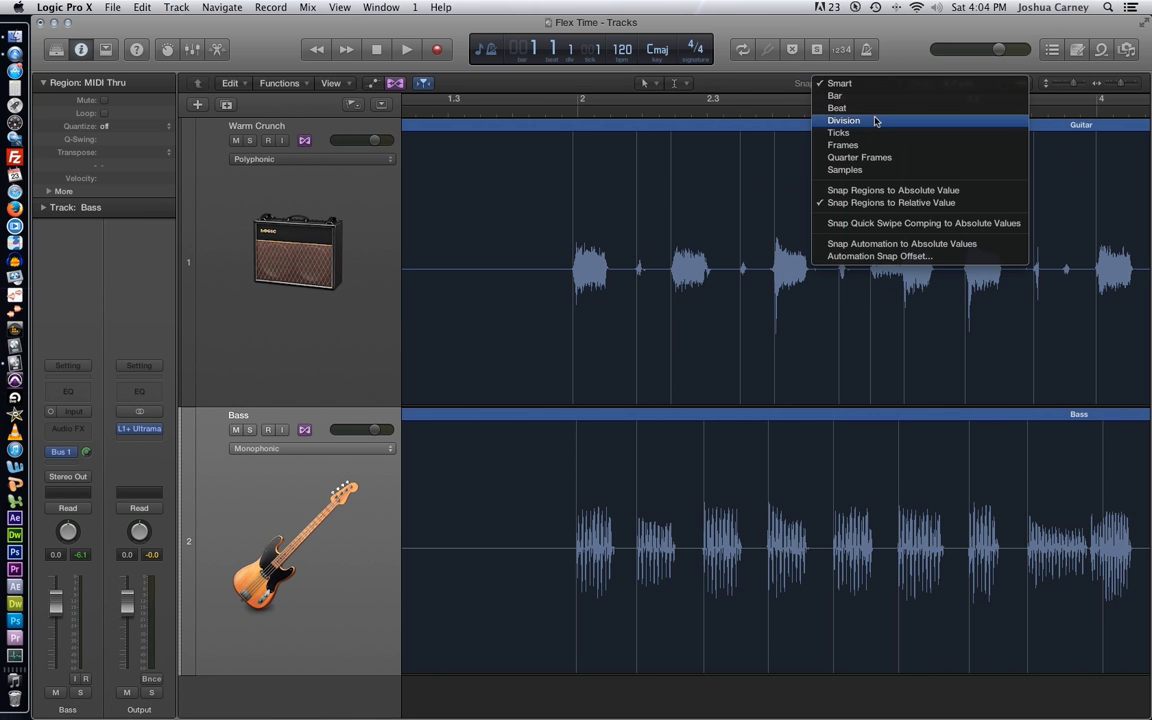
{"action": "left_click", "coordinate": [875, 121]}
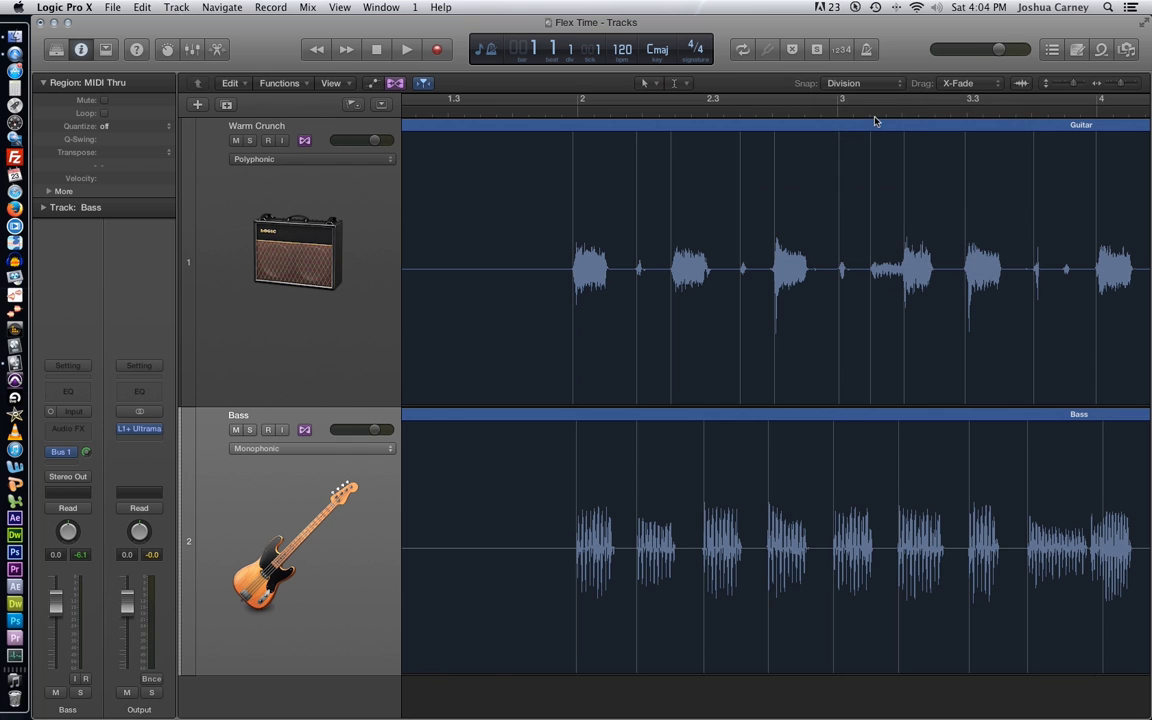
Select the guitar region and add flex markers around its hits in bar 2.
{"action": "left_click", "coordinate": [575, 167]}
{"action": "key", "text": "Return"}
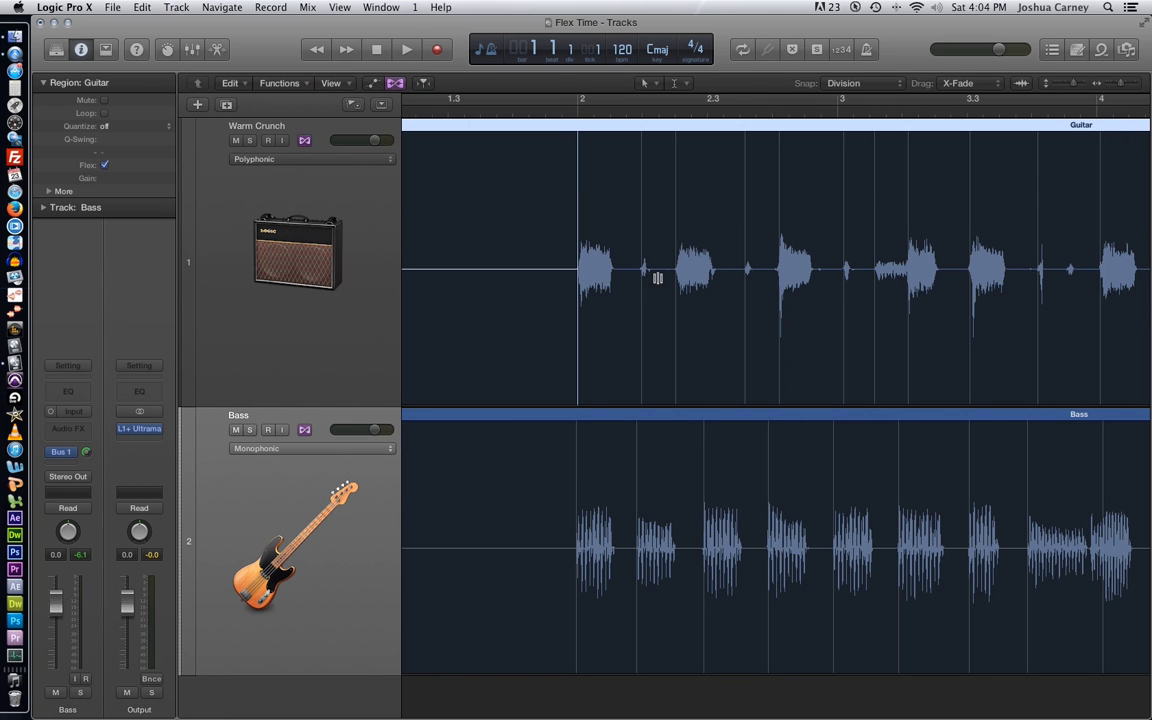
{"action": "left_click", "coordinate": [836, 167]}
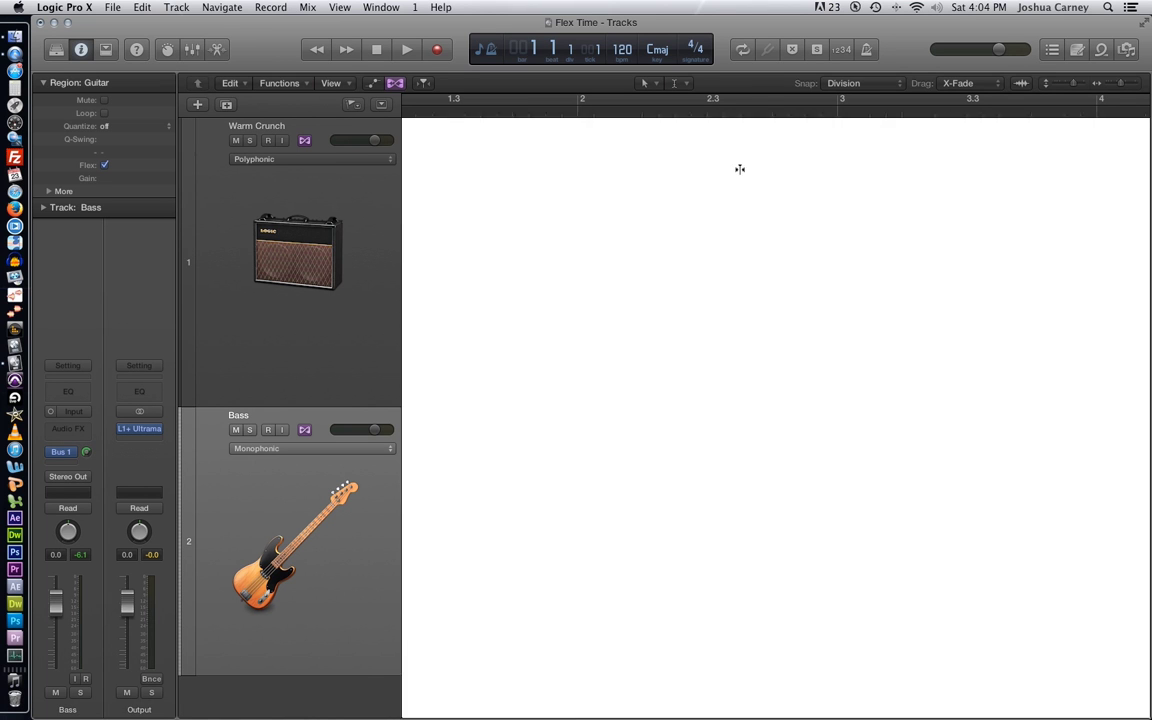
{"action": "left_click", "coordinate": [740, 167]}
{"action": "left_click", "coordinate": [643, 160]}
{"action": "left_click", "coordinate": [675, 162]}
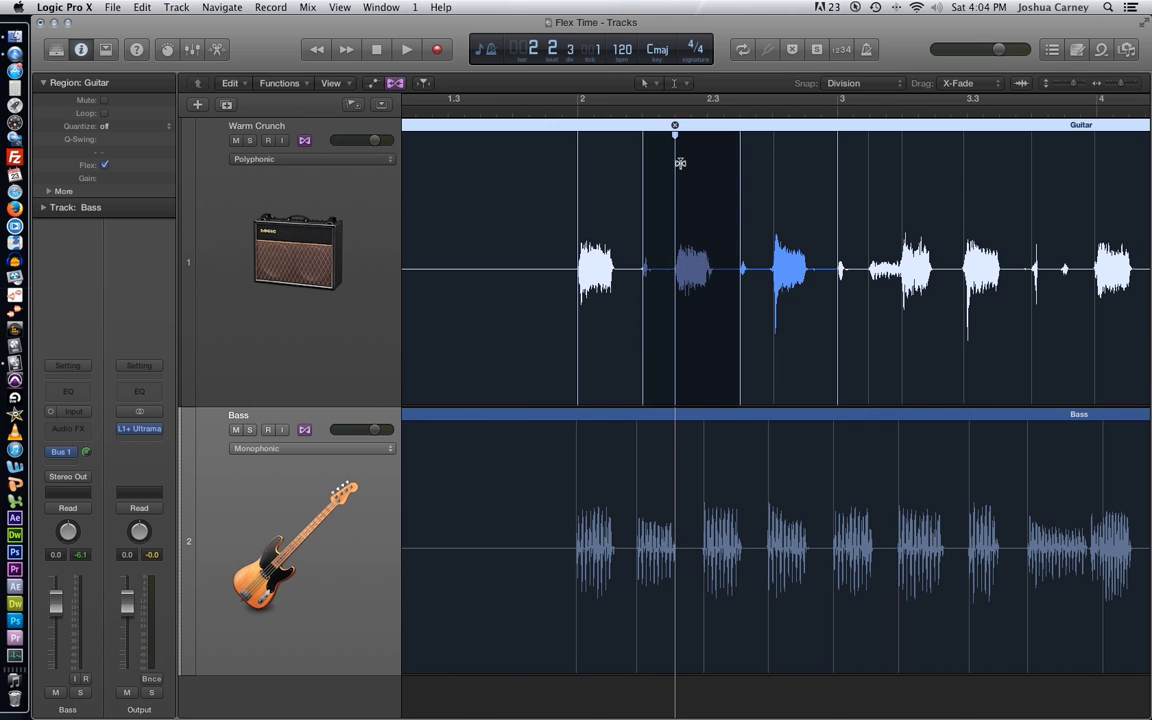
{"action": "left_click", "coordinate": [774, 161]}
{"action": "left_click", "coordinate": [779, 160]}
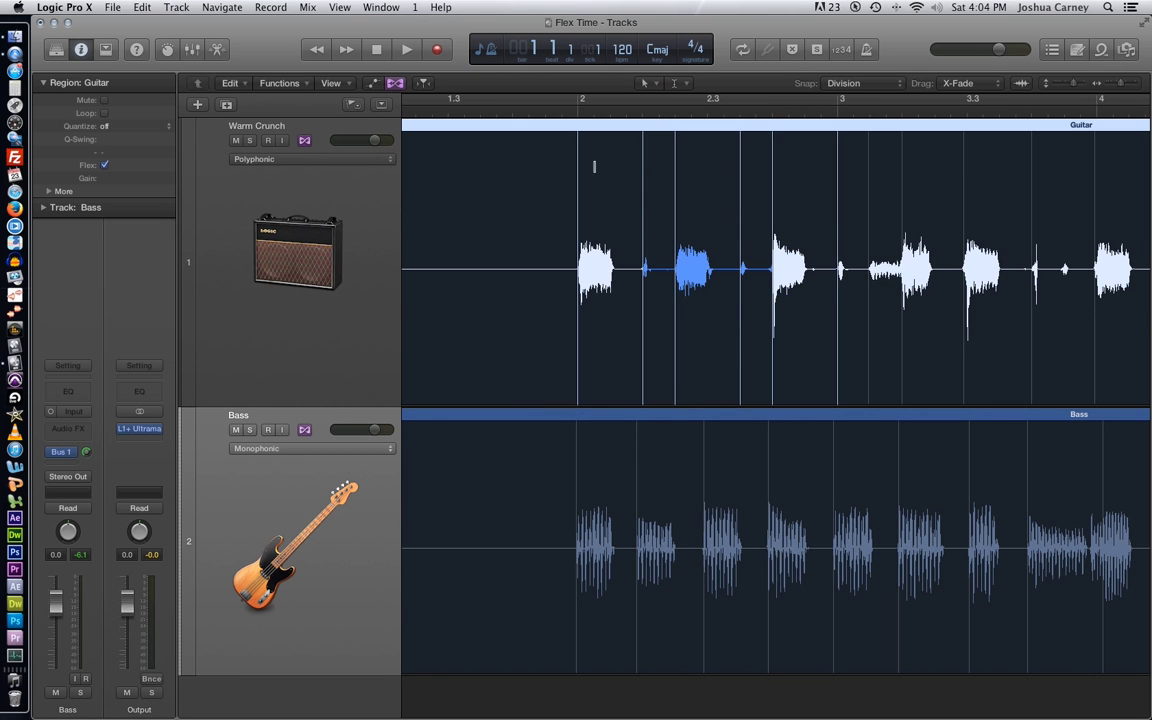
Flex the first guitar hit earlier so it starts on the bar 2 downbeat.
{"action": "mouse_move", "coordinate": [560, 157]}
{"action": "left_click_drag", "start_coordinate": [560, 157], "coordinate": [447, 158]}
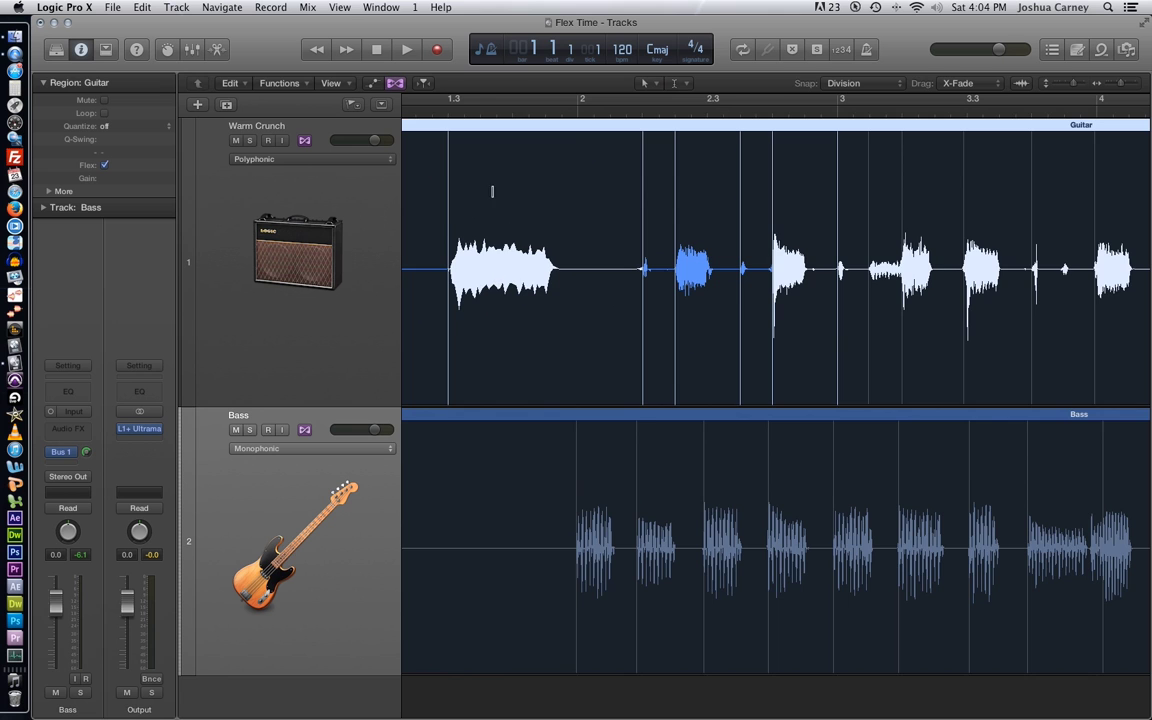
{"action": "left_click_drag", "start_coordinate": [449, 141], "coordinate": [598, 151]}
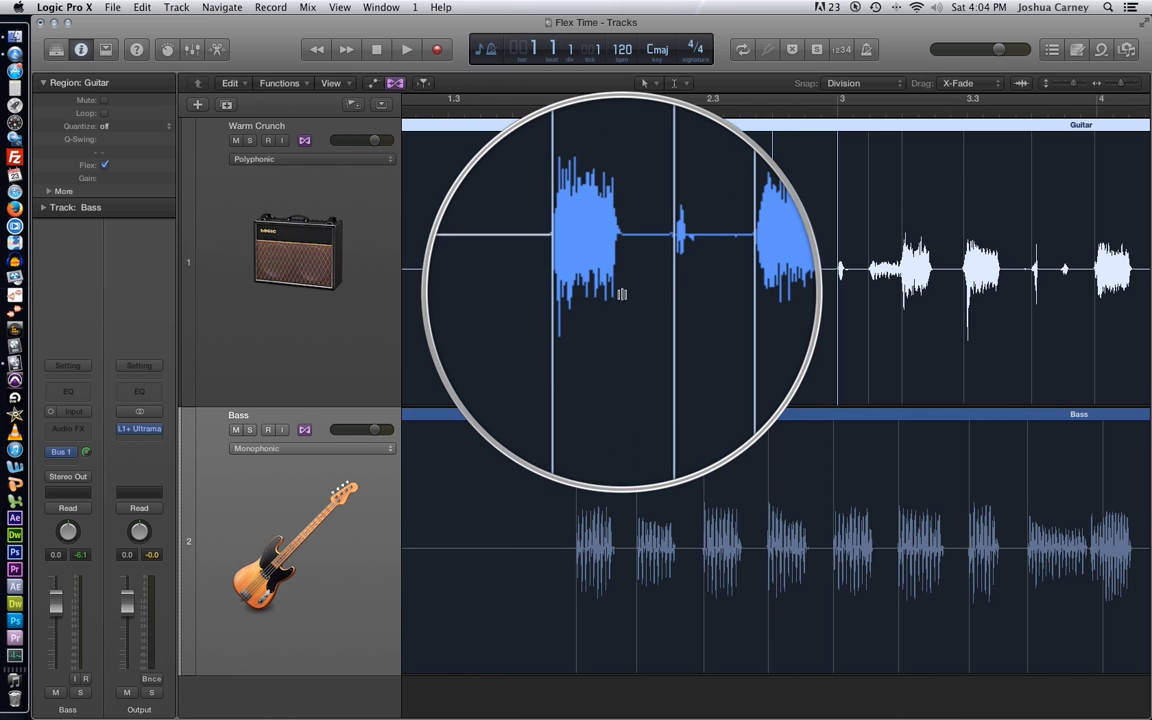
{"action": "left_click_drag", "start_coordinate": [597, 152], "coordinate": [577, 147]}
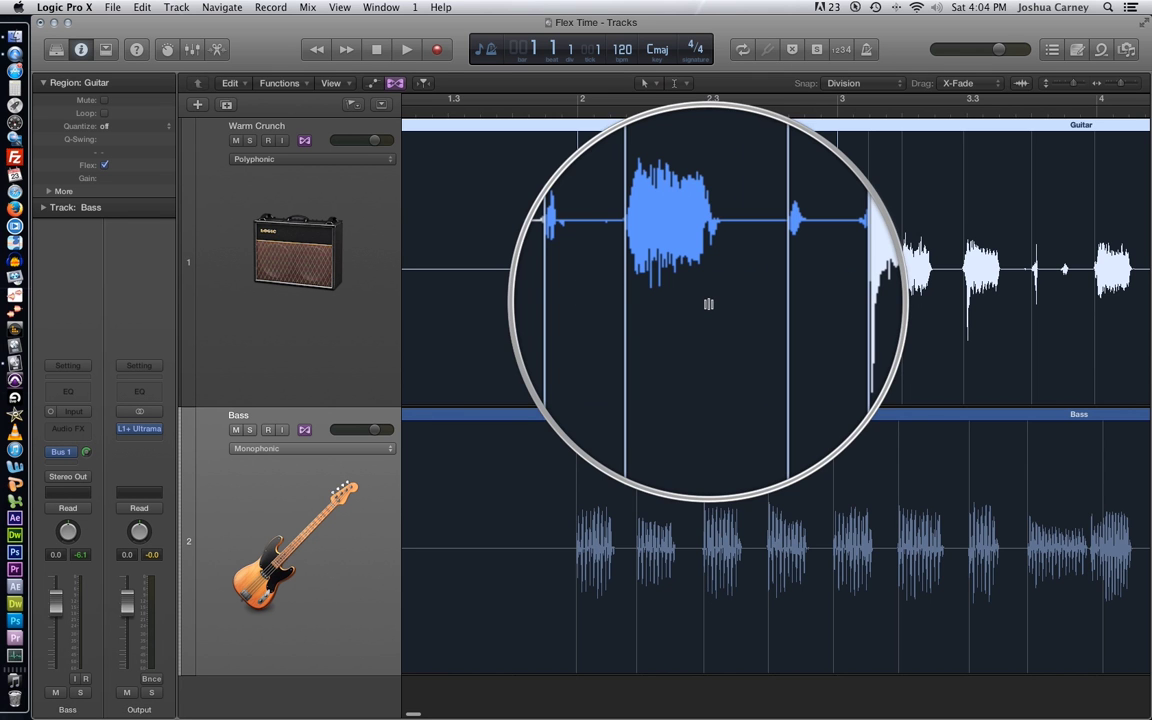
{"action": "key", "text": "super+z"}
{"action": "key", "text": "super+z"}
{"action": "key", "text": "super+z"}
{"action": "key", "text": "super+z"}
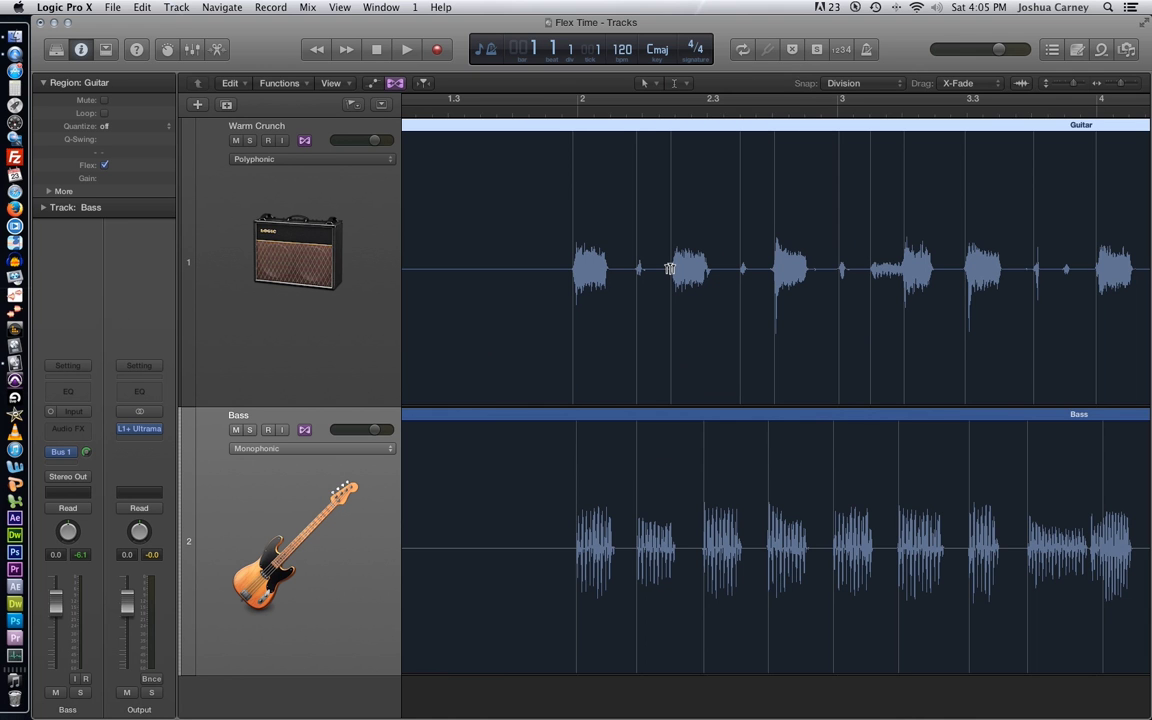
{"action": "left_click", "coordinate": [670, 268]}
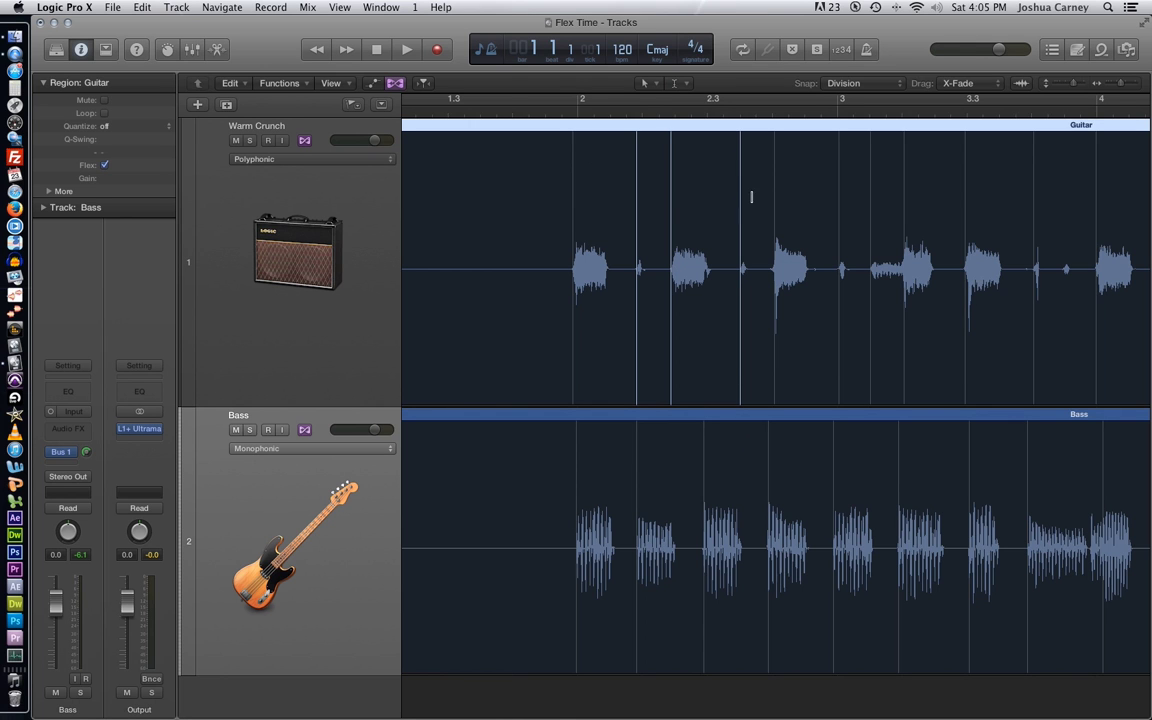
{"action": "mouse_move", "coordinate": [679, 234]}
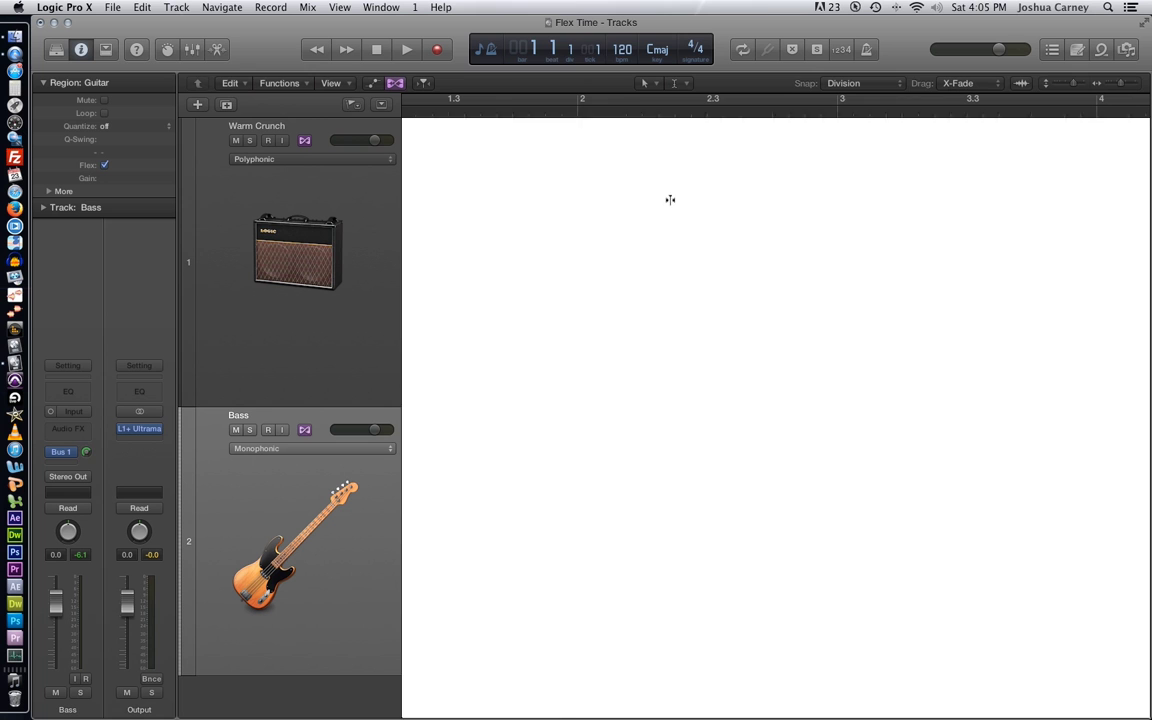
{"action": "mouse_move", "coordinate": [670, 200]}
{"action": "left_mouse_down"}
{"action": "mouse_move", "coordinate": [710, 198]}
{"action": "mouse_move", "coordinate": [679, 200]}
{"action": "left_mouse_up"}
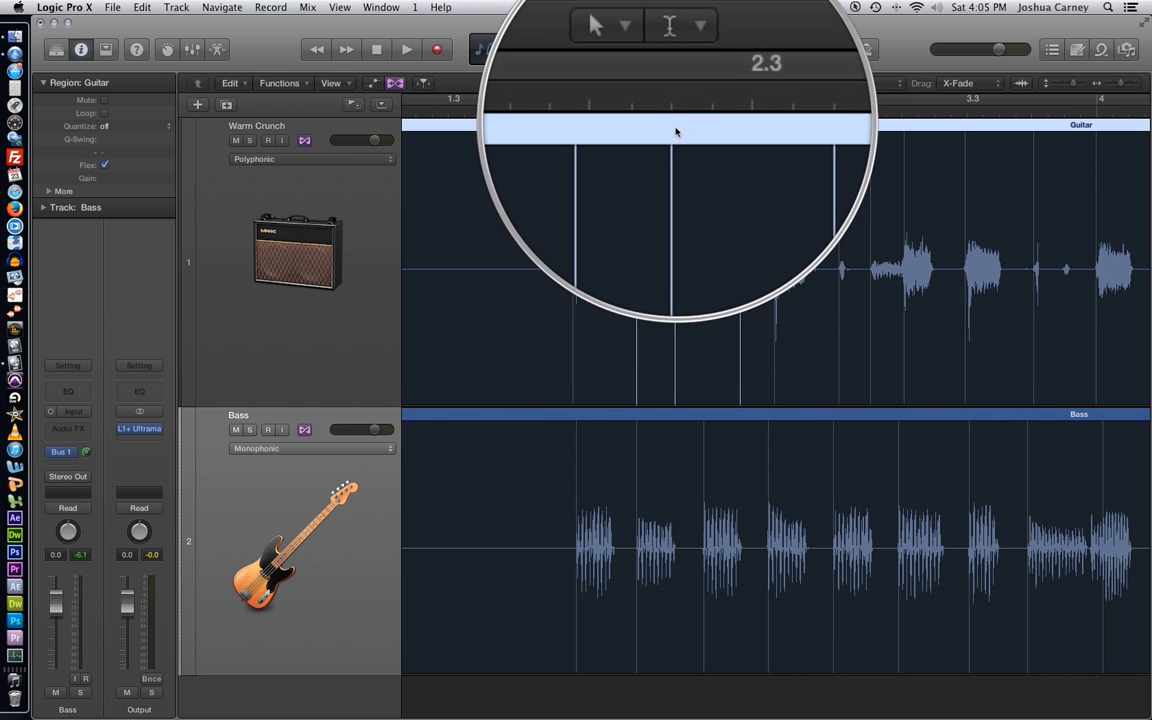
Delete the extra flex marker near the second guitar hit in bar 2.
{"action": "mouse_move", "coordinate": [675, 142]}
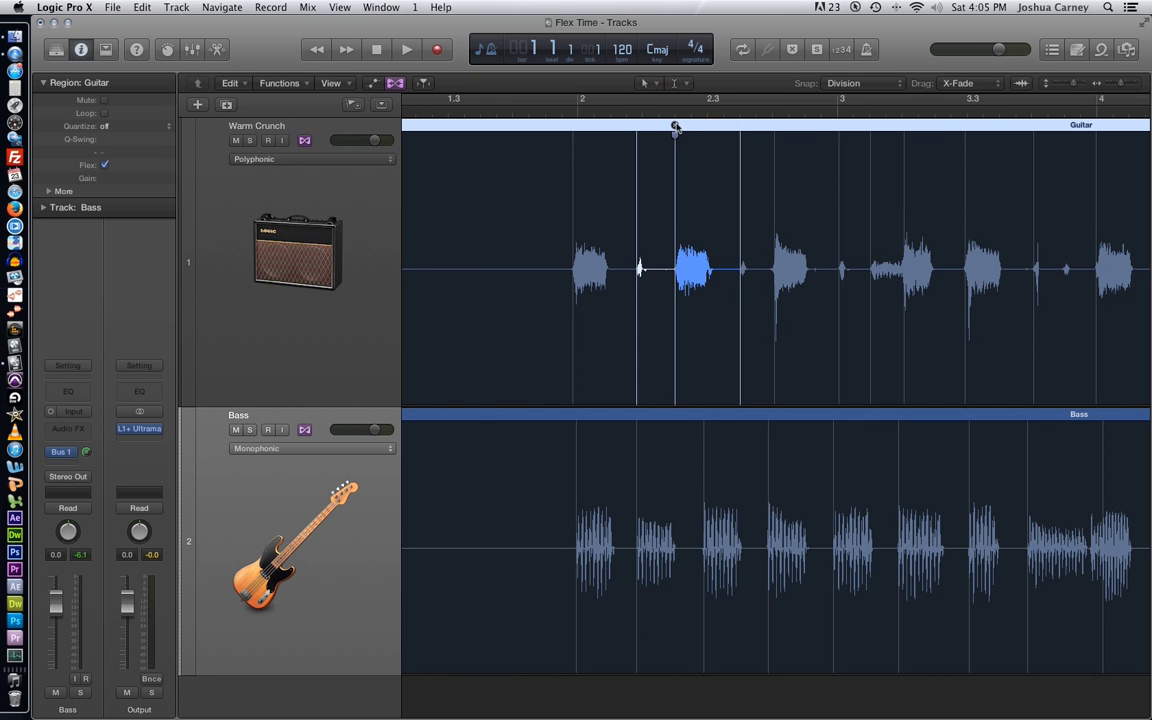
{"action": "left_click", "coordinate": [675, 127]}
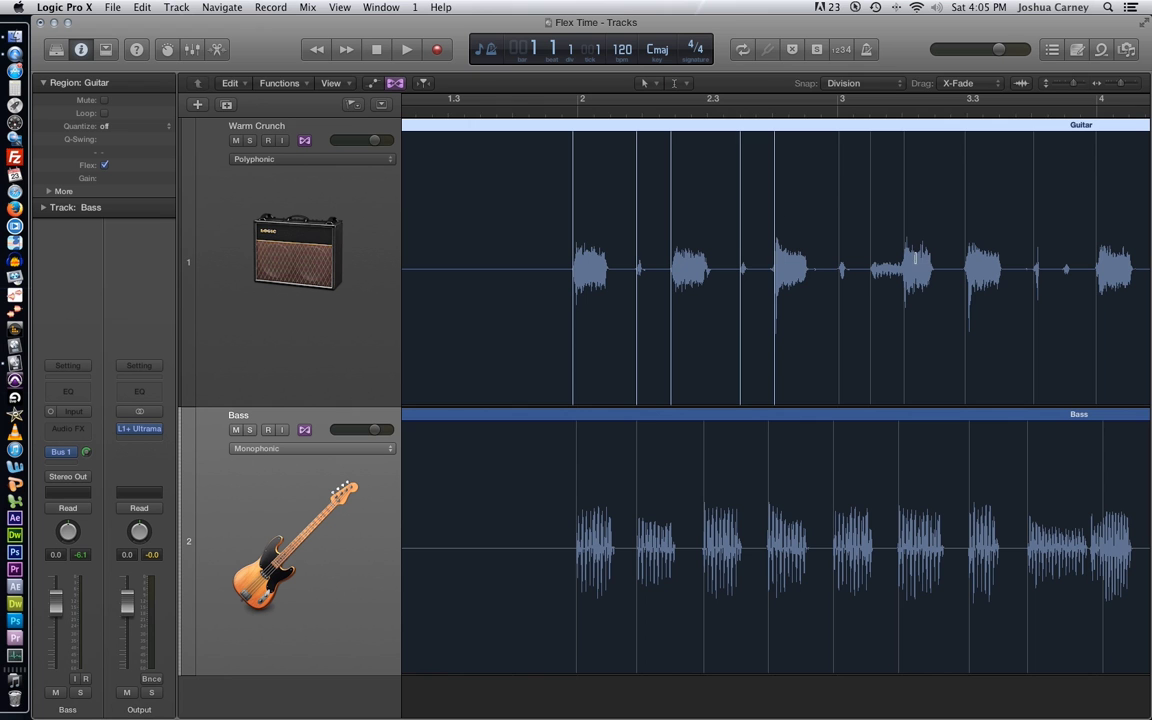
Make the Pencil the Command-click secondary editing tool.
{"action": "left_click", "coordinate": [674, 83]}
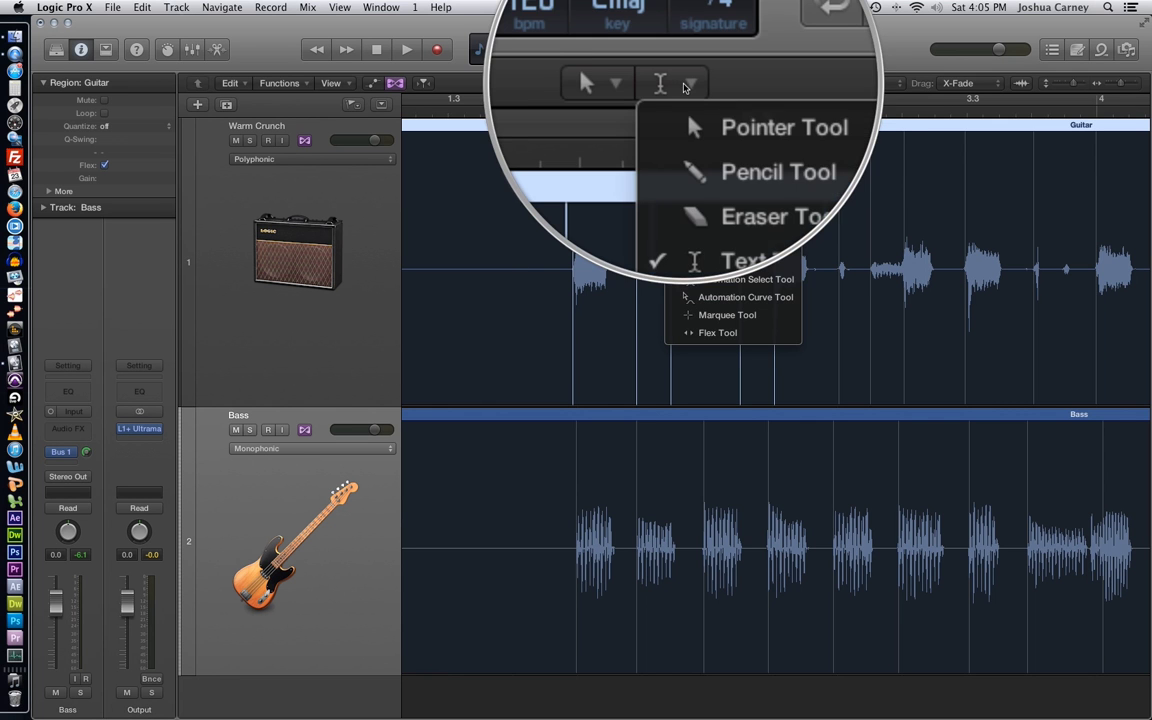
{"action": "left_click", "coordinate": [715, 122]}
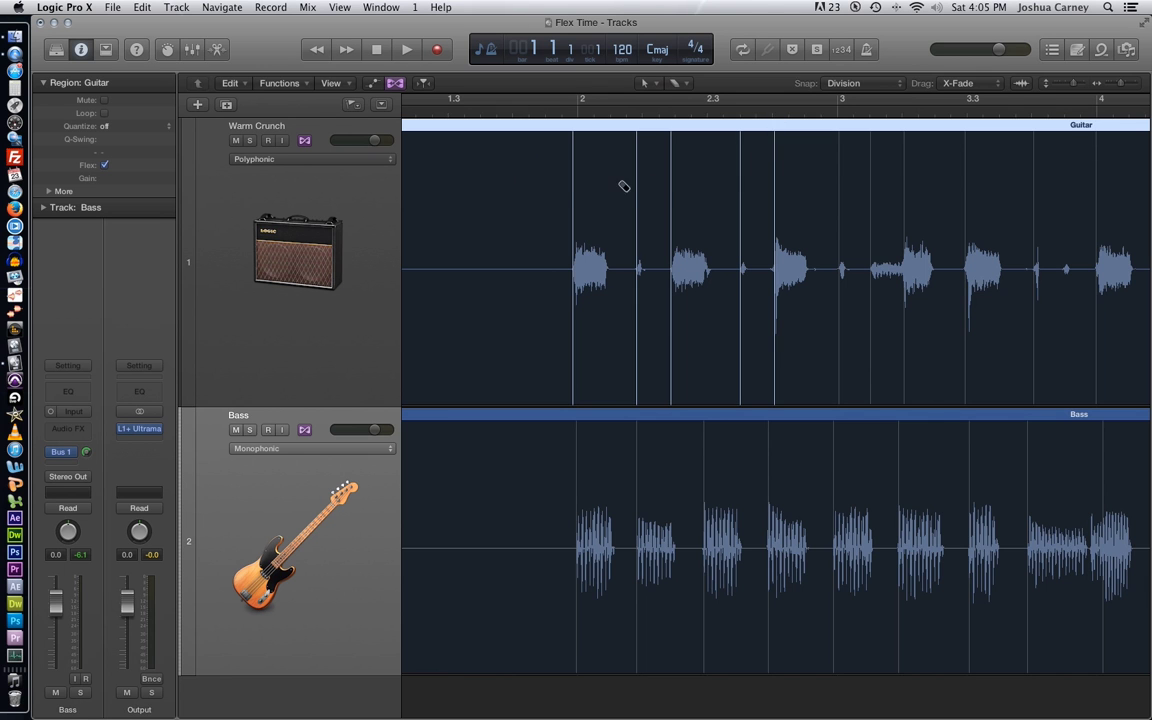
{"action": "scroll", "coordinate": [532, 238], "scroll_direction": "right", "scroll_amount": 2}
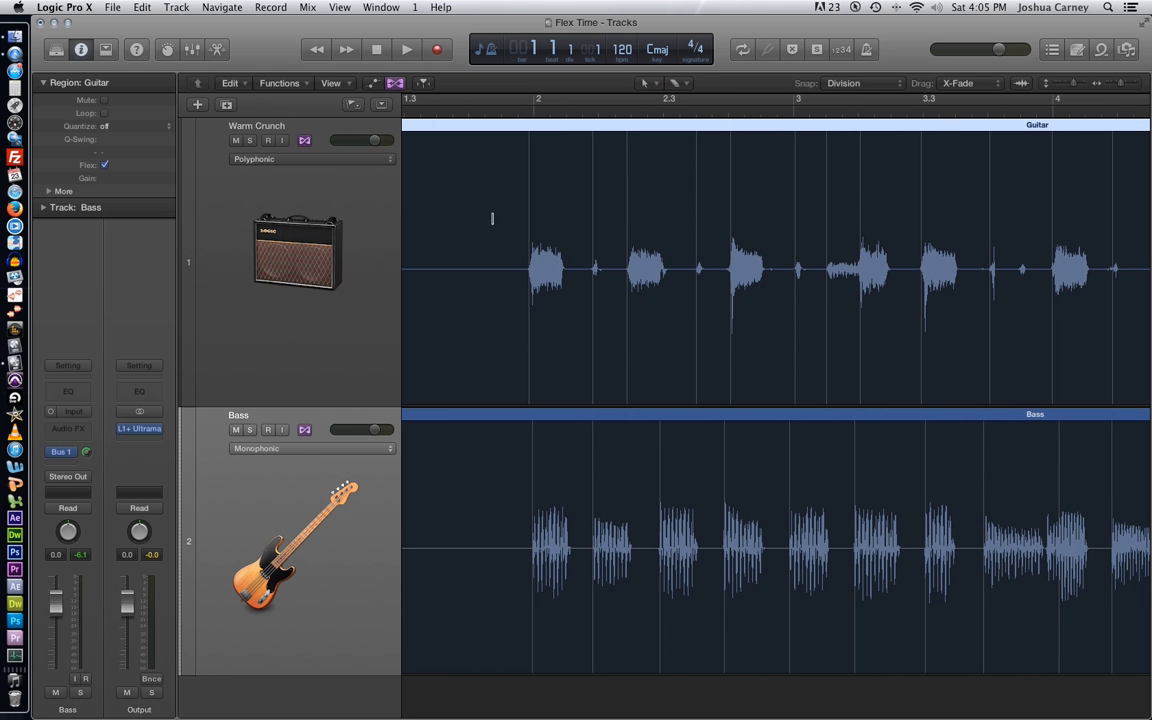
{"action": "scroll", "coordinate": [492, 219], "scroll_direction": "left", "scroll_amount": 5}
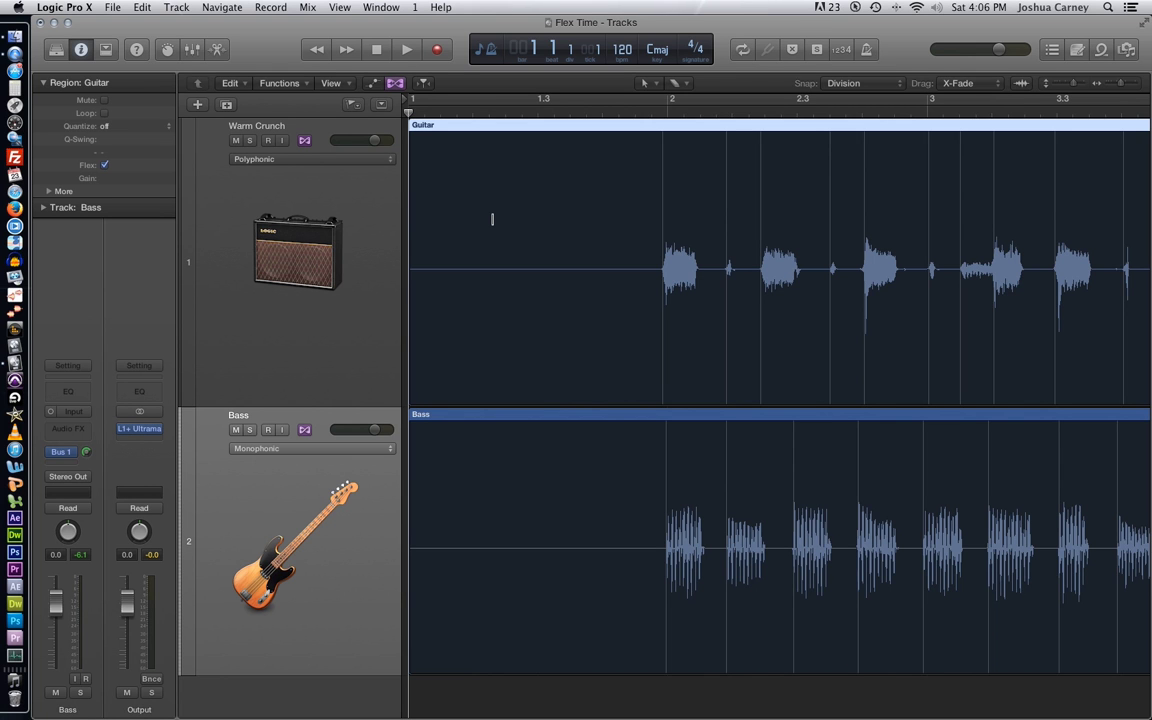
Scroll through the regions and select the Warm Crunch guitar track to show its inspector settings.
{"action": "scroll", "coordinate": [591, 198], "scroll_direction": "right", "scroll_amount": 5}
{"action": "scroll", "coordinate": [591, 198], "scroll_direction": "right", "scroll_amount": 6}
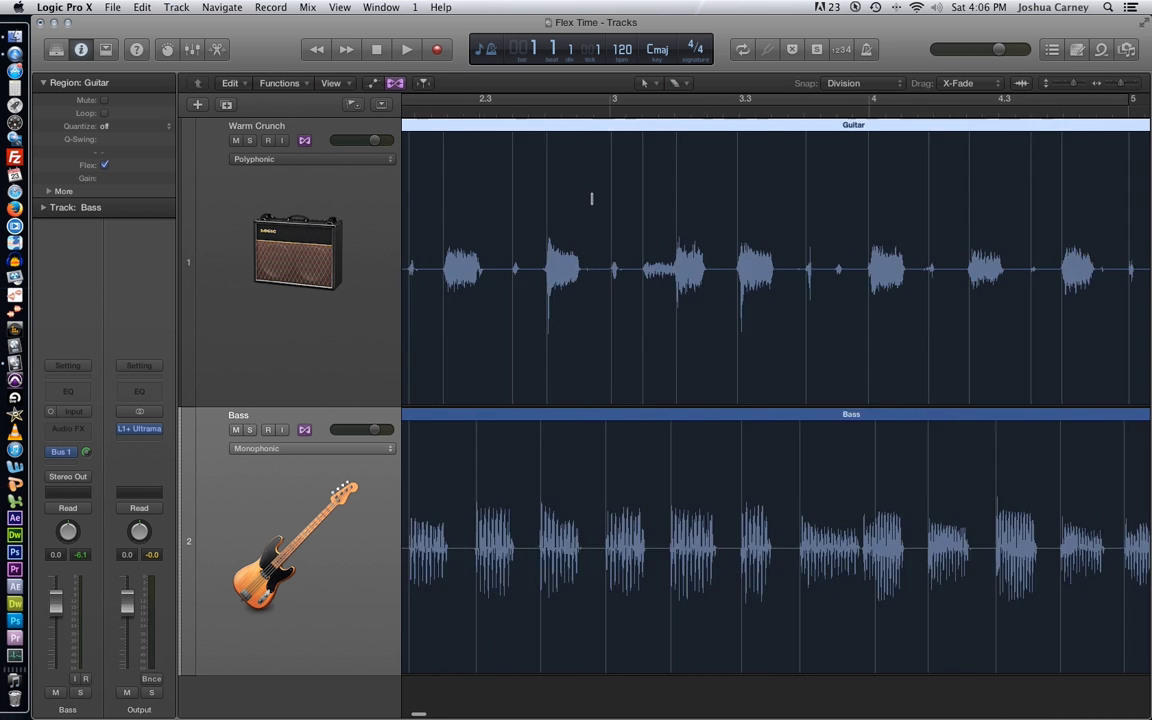
{"action": "scroll", "coordinate": [591, 198], "scroll_direction": "right", "scroll_amount": 6}
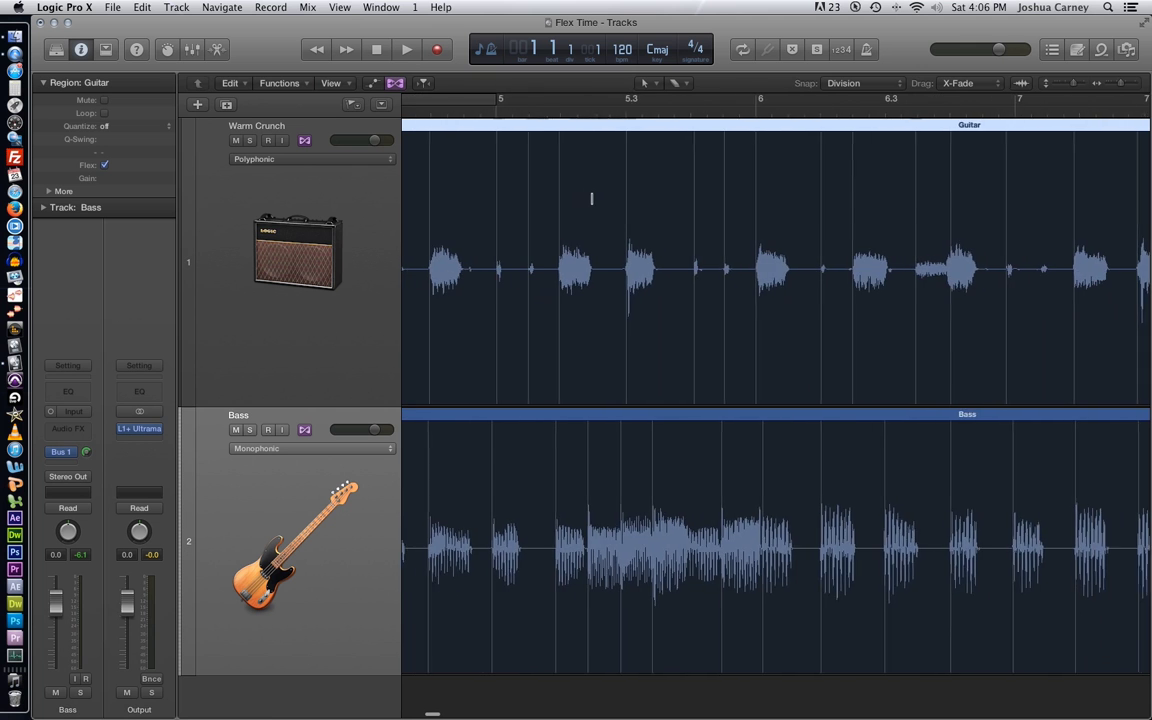
{"action": "scroll", "coordinate": [591, 198], "scroll_direction": "right", "scroll_amount": 1}
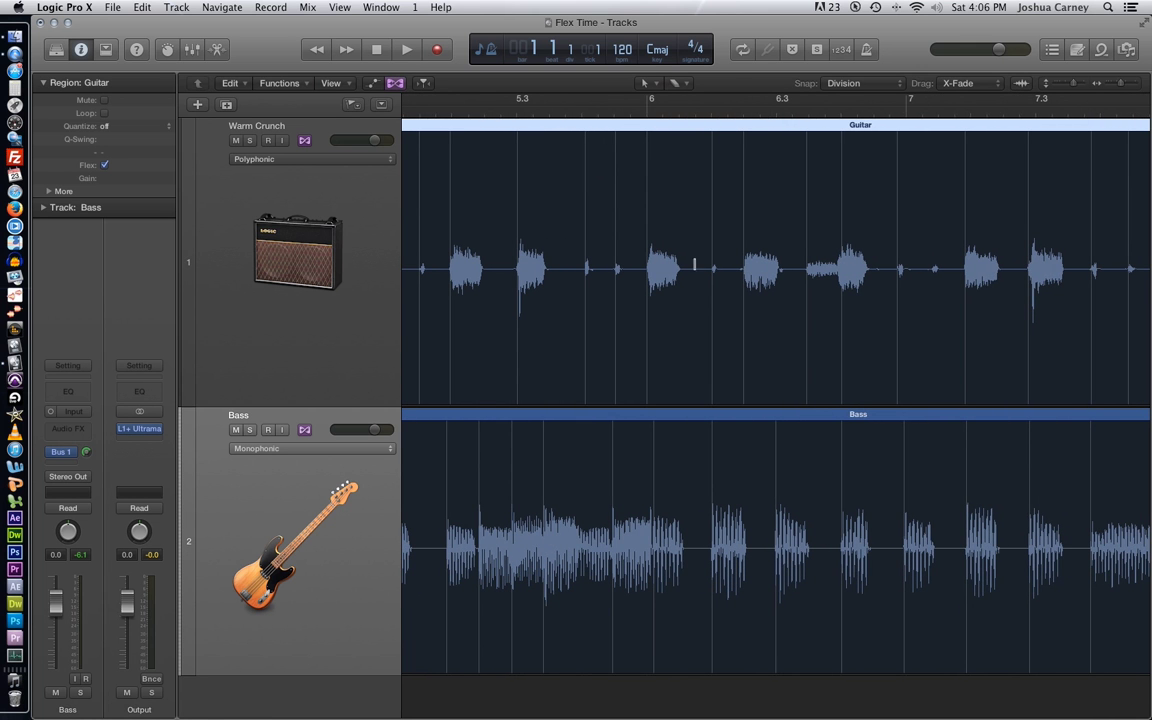
{"action": "scroll", "coordinate": [636, 236], "scroll_direction": "right", "scroll_amount": 6}
{"action": "scroll", "coordinate": [705, 262], "scroll_direction": "left", "scroll_amount": 5}
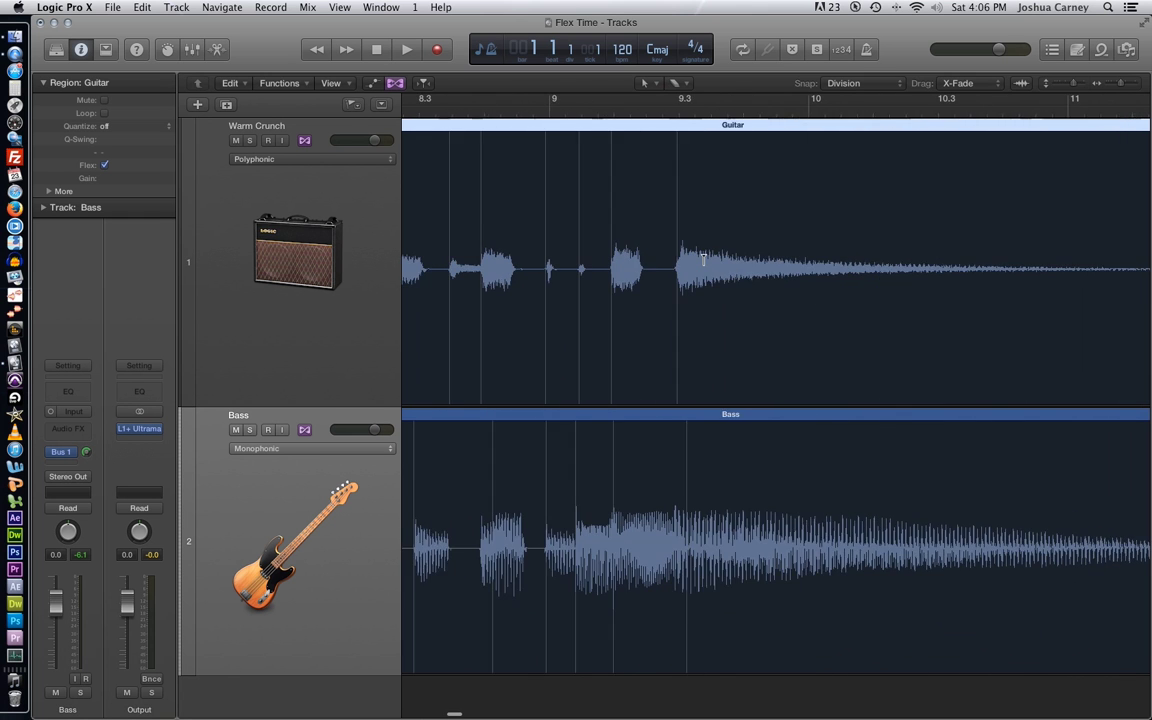
{"action": "scroll", "coordinate": [703, 257], "scroll_direction": "left", "scroll_amount": 12}
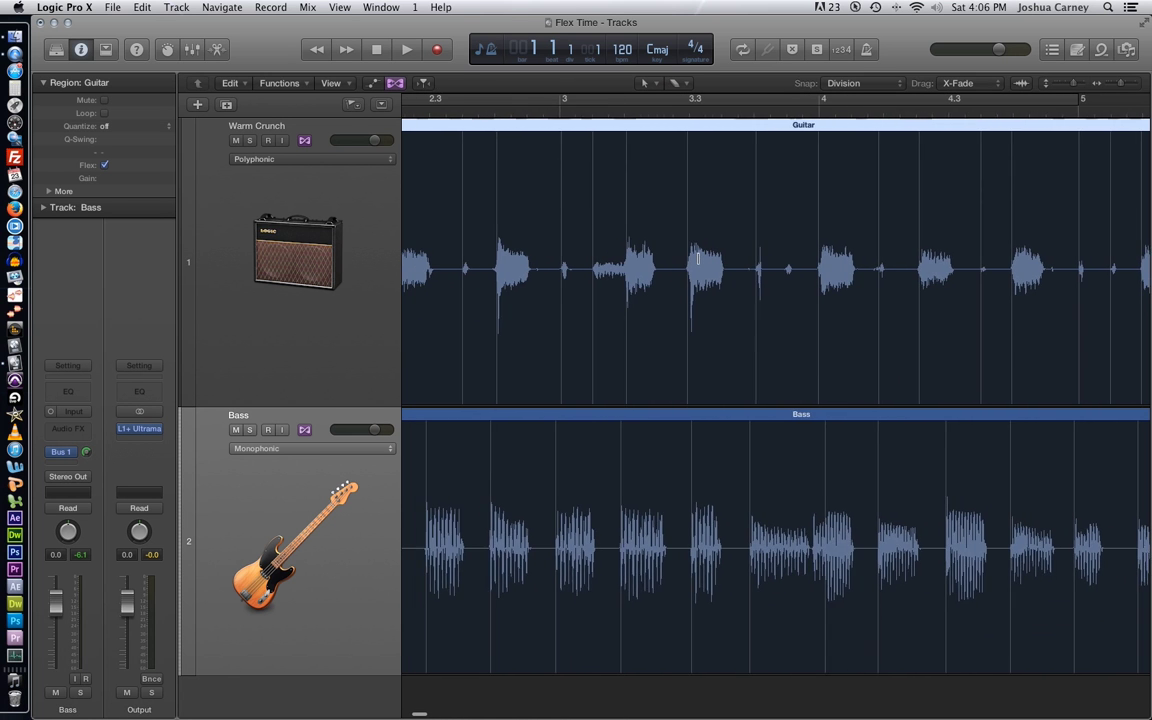
{"action": "left_click", "coordinate": [291, 241]}
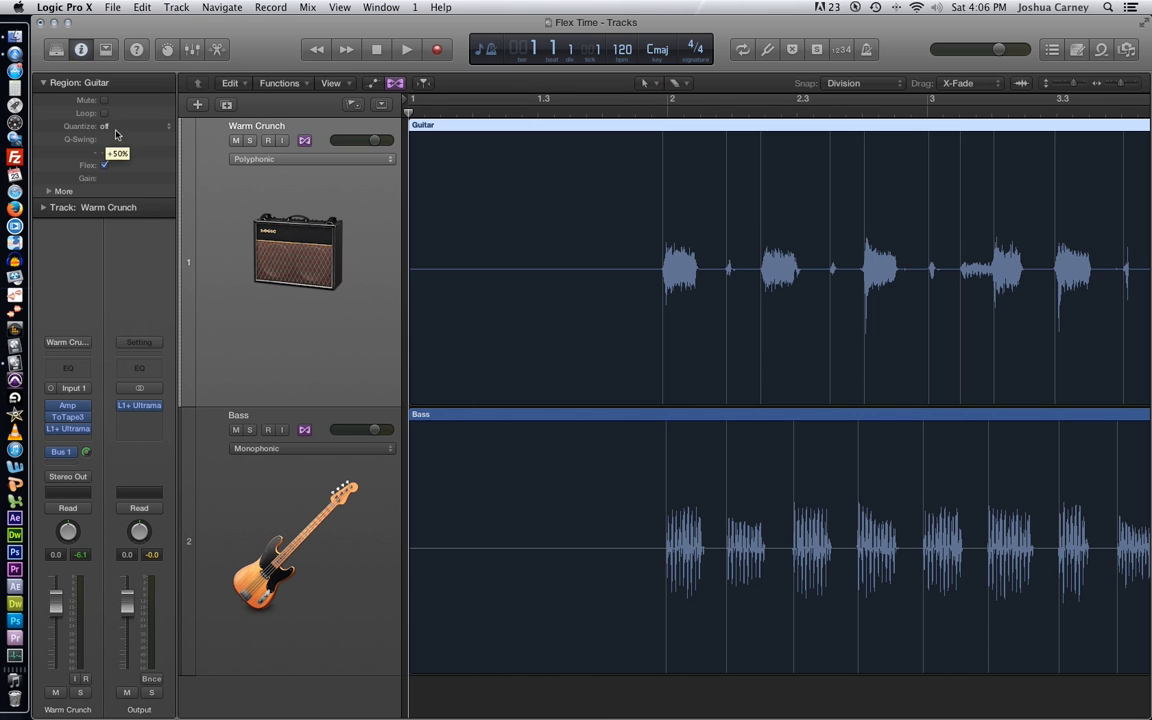
Set the Guitar region's Quantize to 1/8 Note and scroll through to check the snapped hits.
{"action": "left_click", "coordinate": [106, 122]}
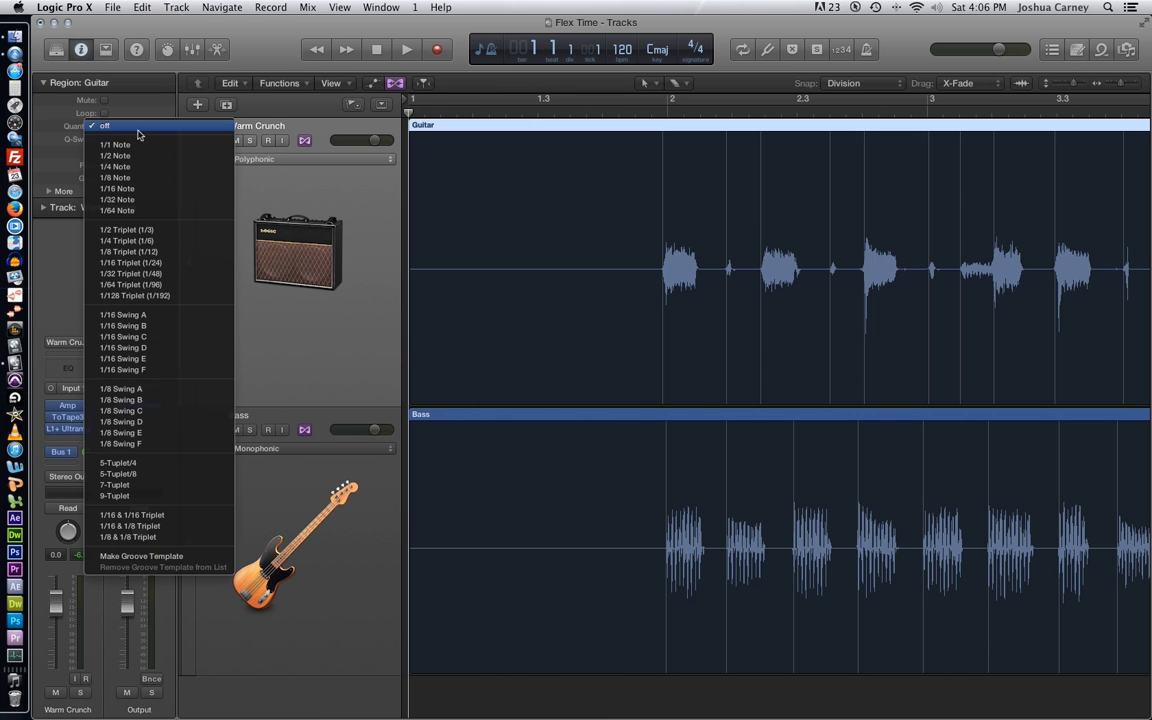
{"action": "left_click", "coordinate": [167, 178]}
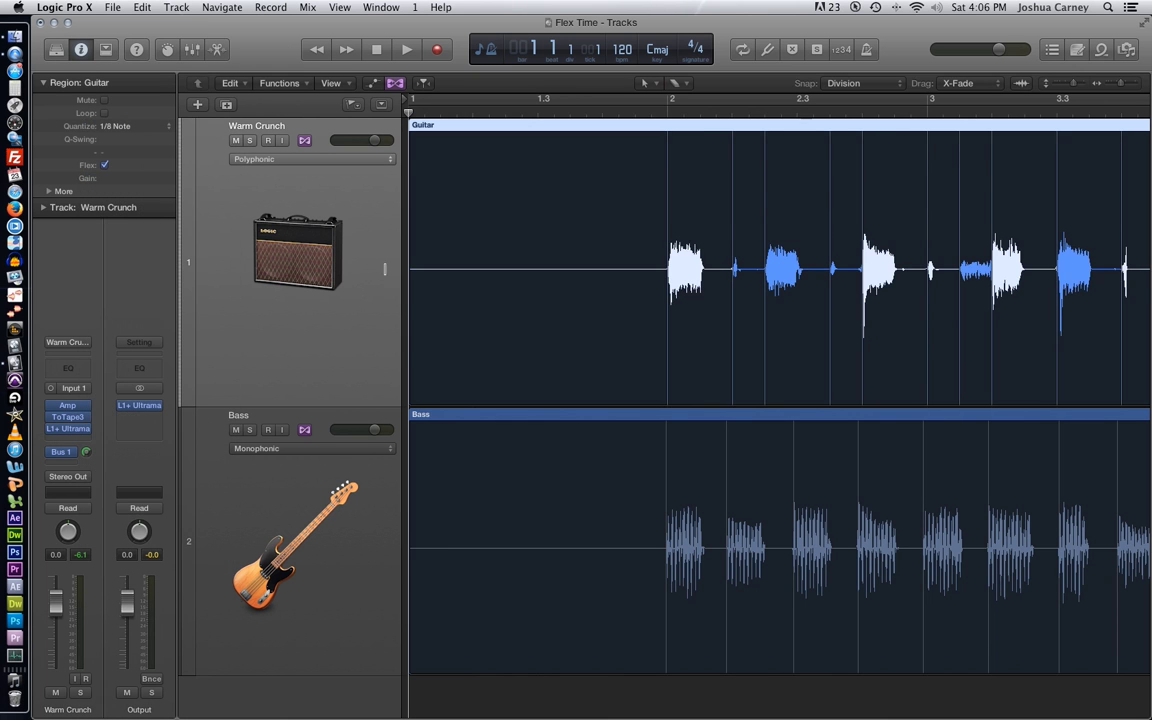
{"action": "scroll", "coordinate": [517, 288], "scroll_direction": "right", "scroll_amount": 10}
{"action": "scroll", "coordinate": [519, 288], "scroll_direction": "right", "scroll_amount": 5}
{"action": "scroll", "coordinate": [520, 287], "scroll_direction": "right", "scroll_amount": 15}
{"action": "scroll", "coordinate": [520, 287], "scroll_direction": "right", "scroll_amount": 10}
{"action": "scroll", "coordinate": [520, 287], "scroll_direction": "left", "scroll_amount": 20}
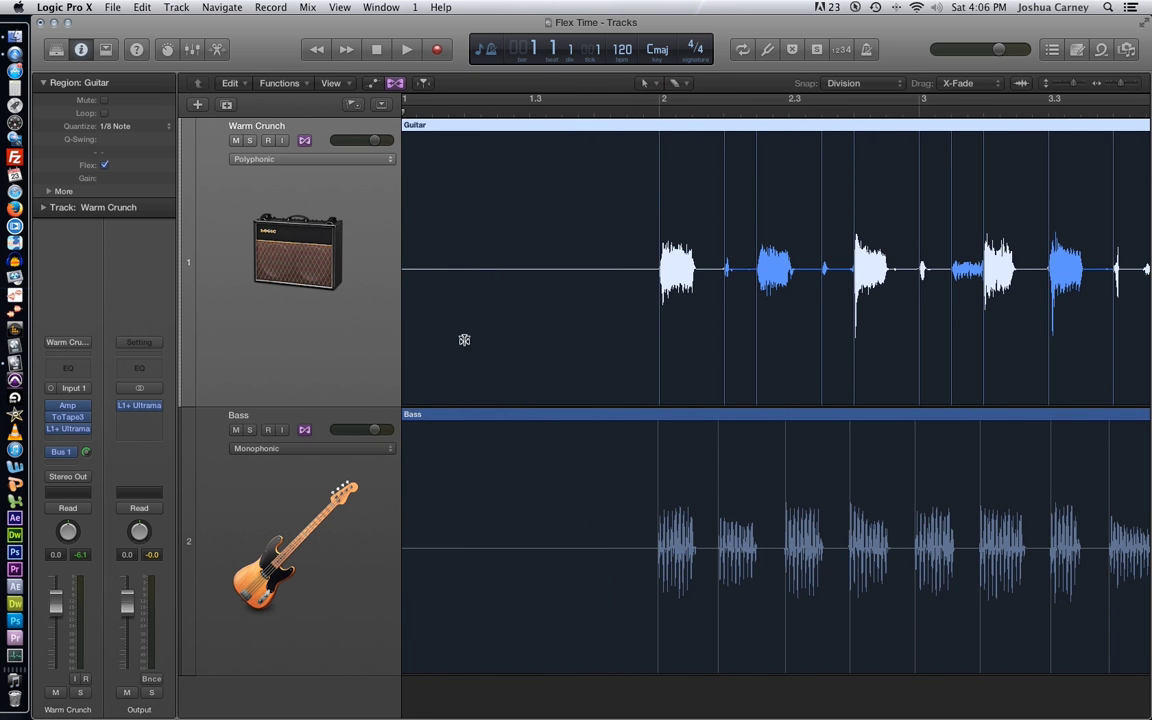
Select the Bass region and set its Quantize value to 1/8 Note in the Region inspector.
{"action": "left_click", "coordinate": [315, 420]}
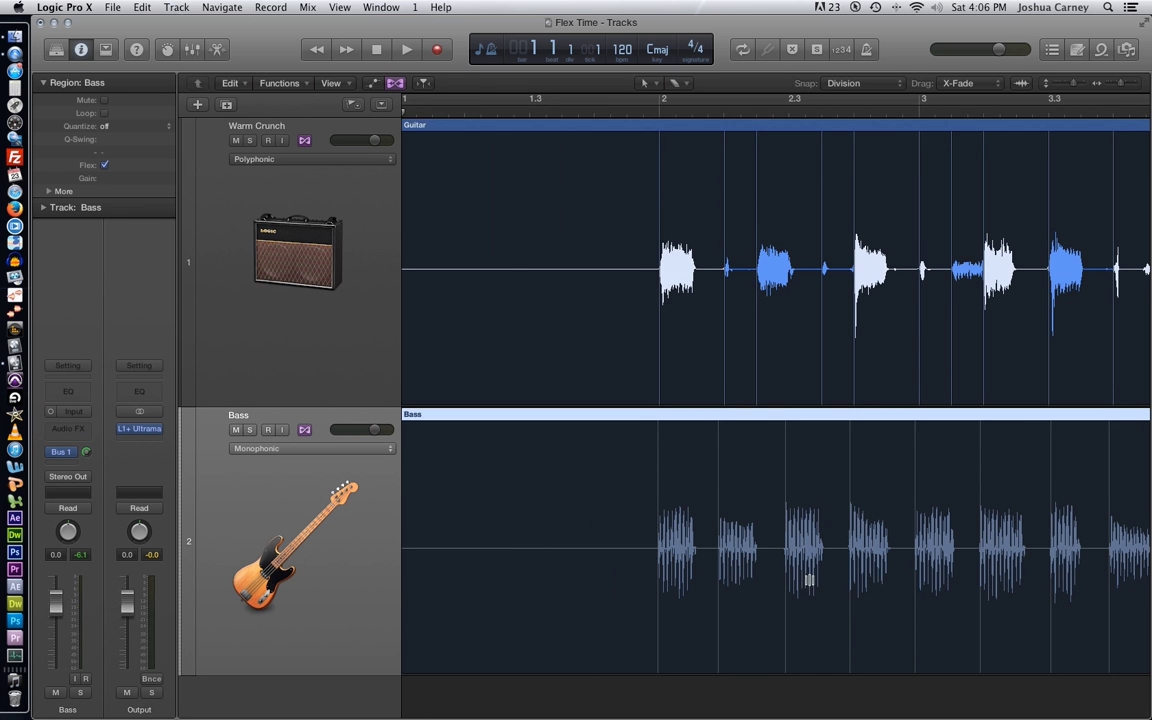
{"action": "scroll", "coordinate": [788, 580], "scroll_direction": "right", "scroll_amount": 8}
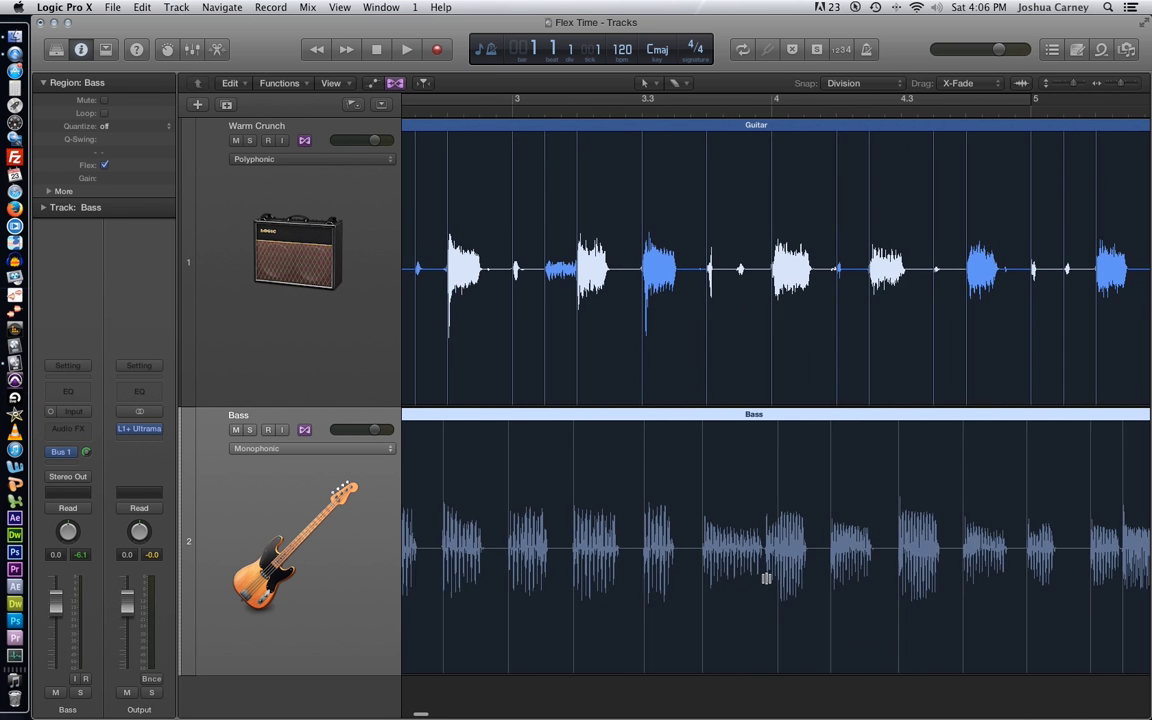
{"action": "scroll", "coordinate": [766, 578], "scroll_direction": "right", "scroll_amount": 5}
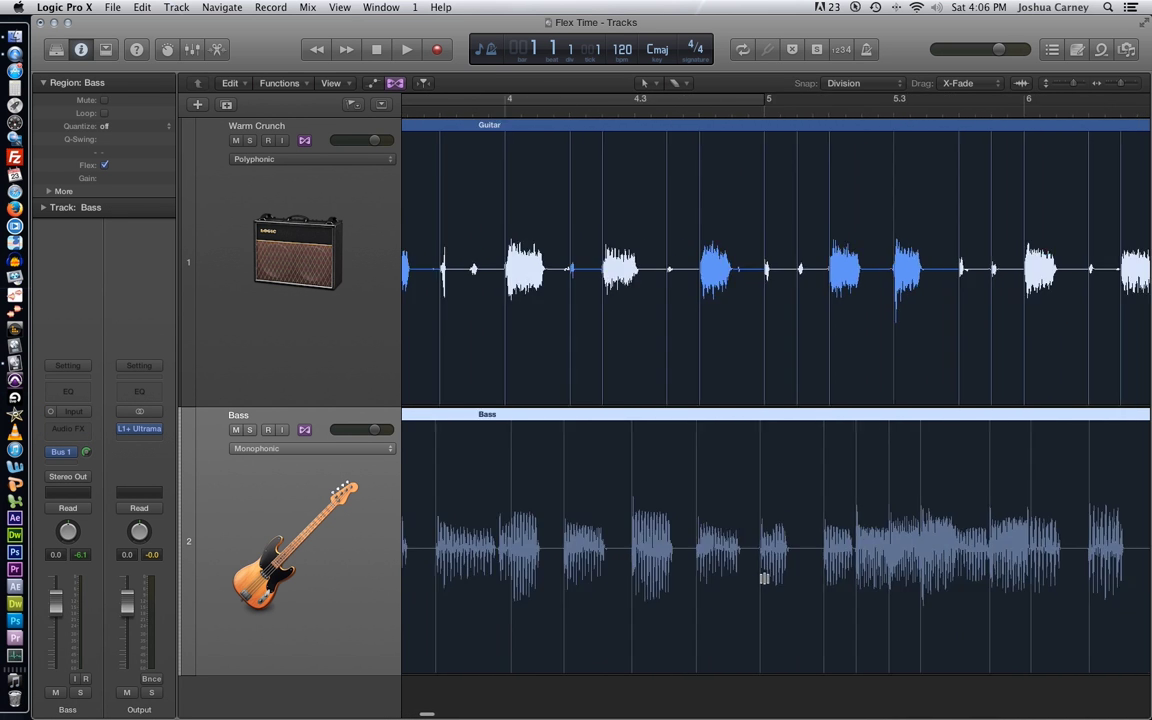
{"action": "scroll", "coordinate": [764, 578], "scroll_direction": "right", "scroll_amount": 10}
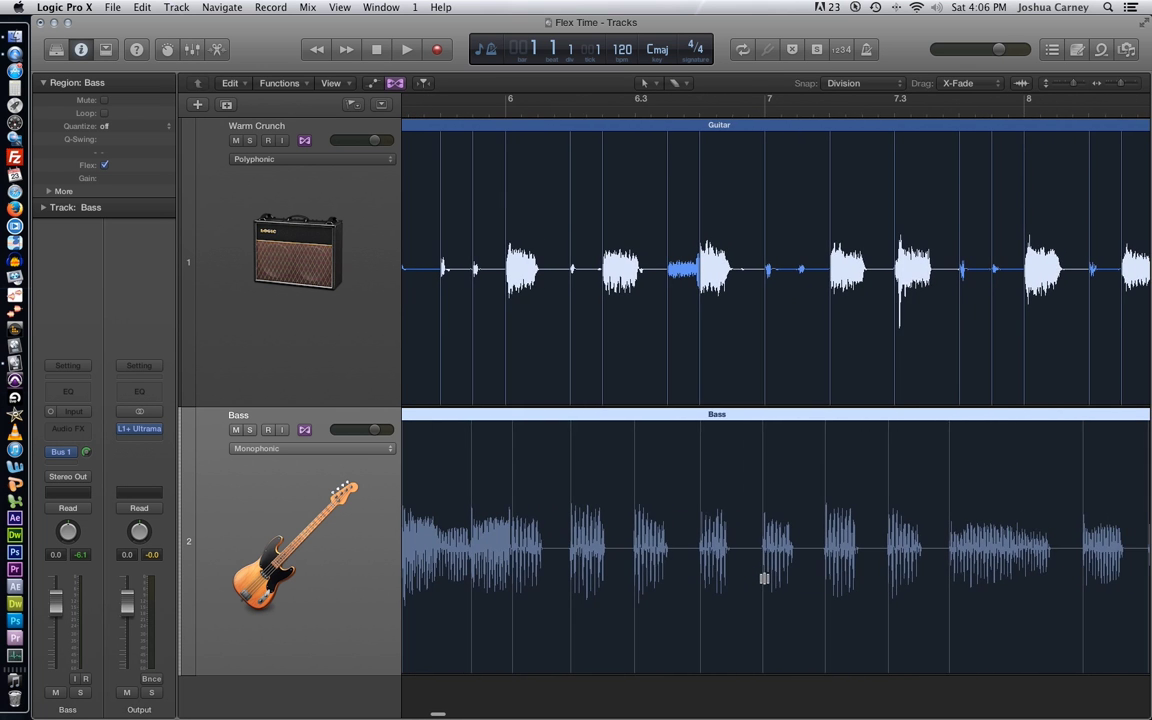
{"action": "scroll", "coordinate": [764, 578], "scroll_direction": "right", "scroll_amount": 10}
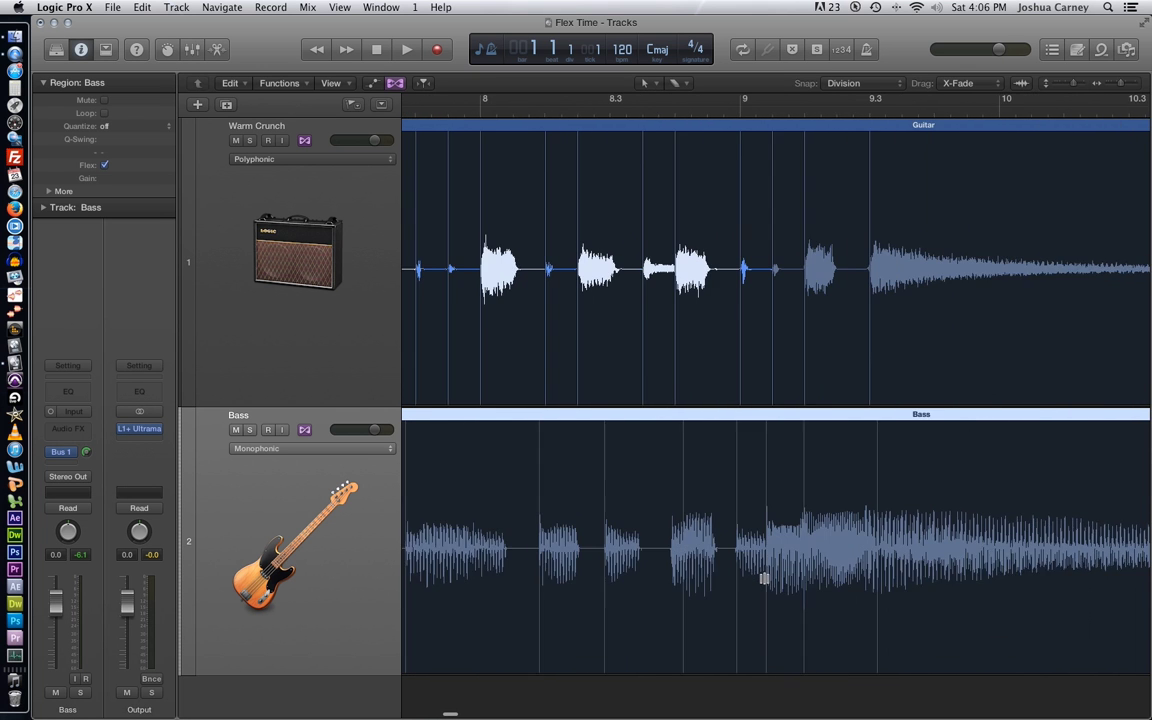
{"action": "scroll", "coordinate": [764, 578], "scroll_direction": "right", "scroll_amount": 3}
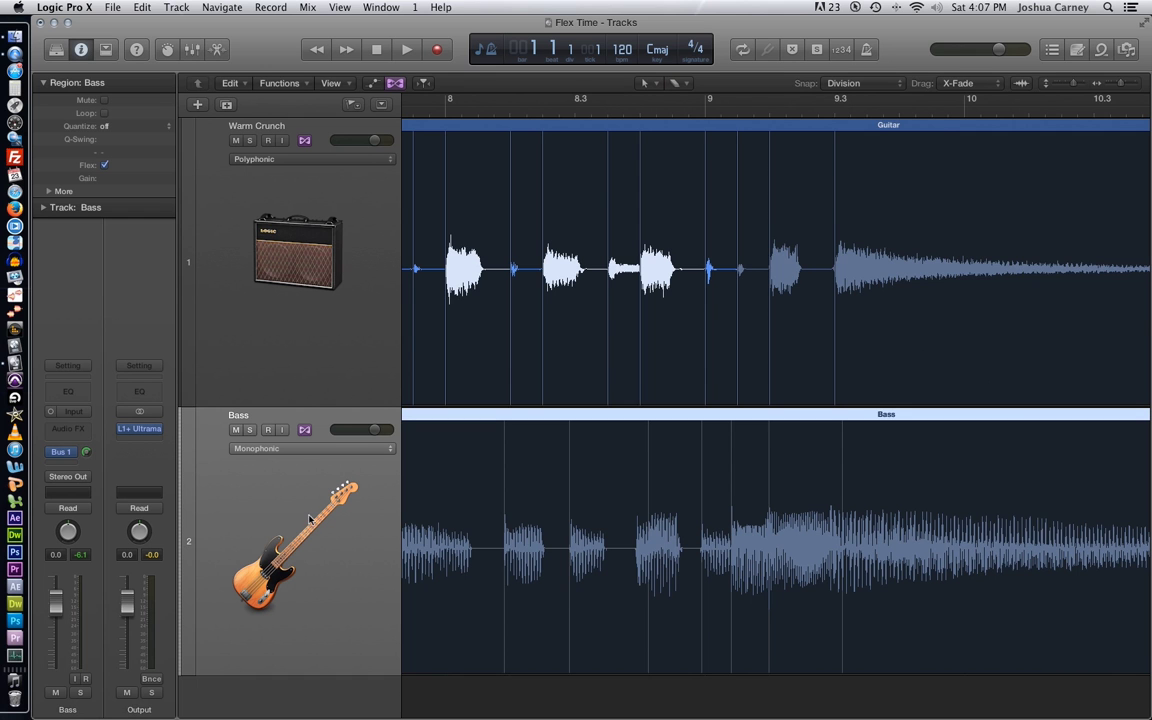
{"action": "left_click", "coordinate": [104, 127]}
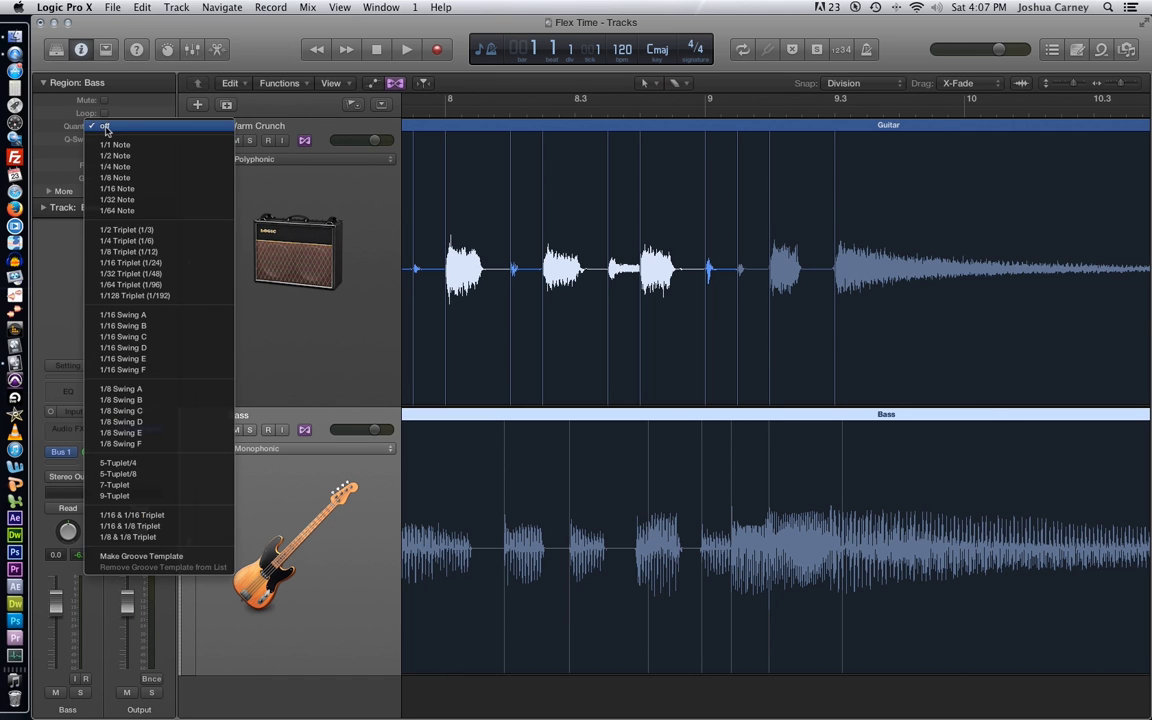
{"action": "left_click", "coordinate": [144, 182]}
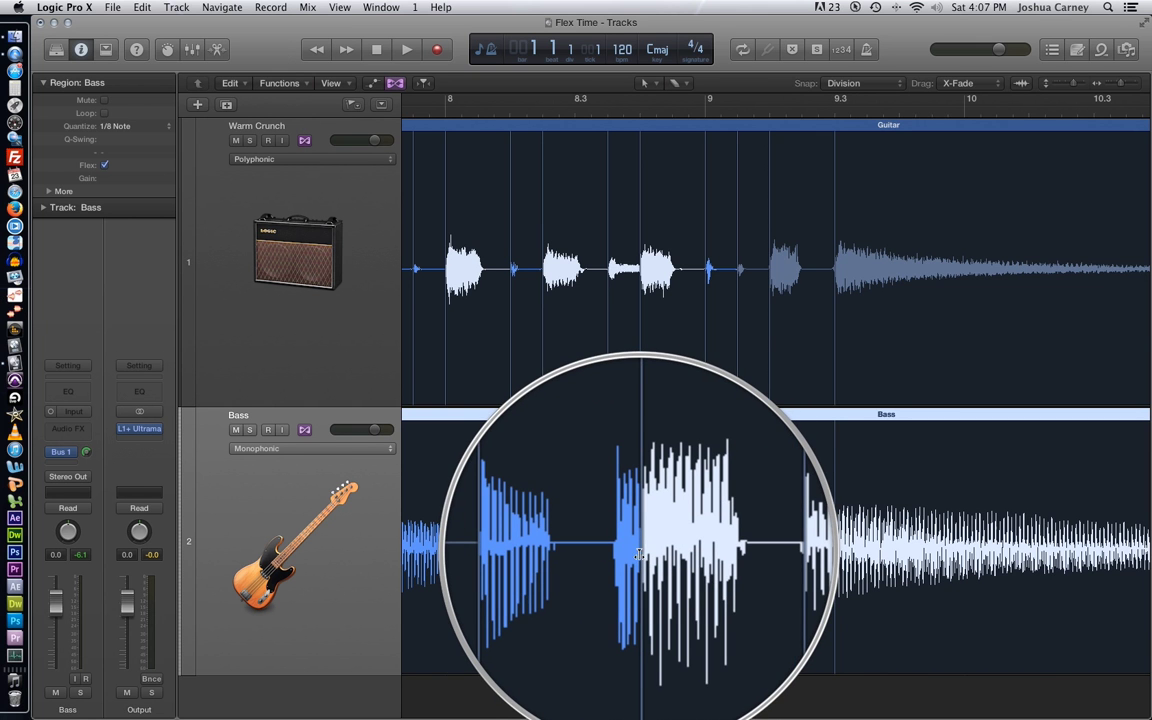
{"action": "scroll", "coordinate": [609, 449], "scroll_direction": "left", "scroll_amount": 15}
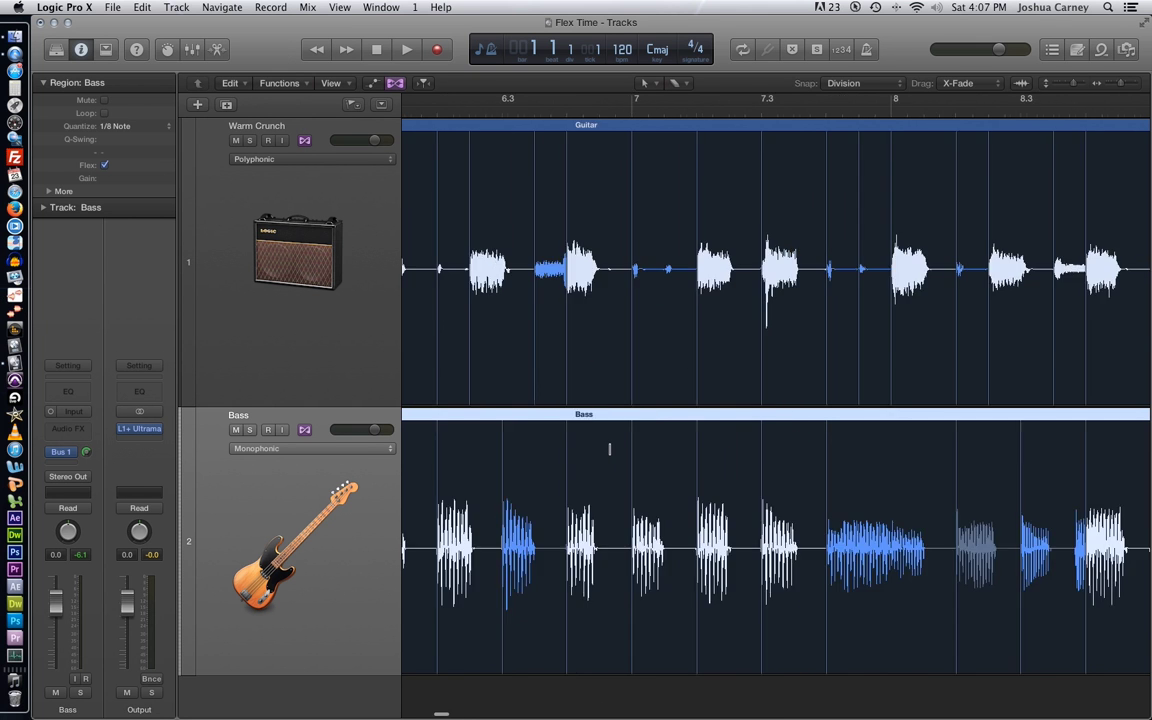
Select Warm Crunch and expand its Track inspector, revealing Polyphonic flex mode with Complex enabled.
{"action": "scroll", "coordinate": [609, 449], "scroll_direction": "left", "scroll_amount": 3}
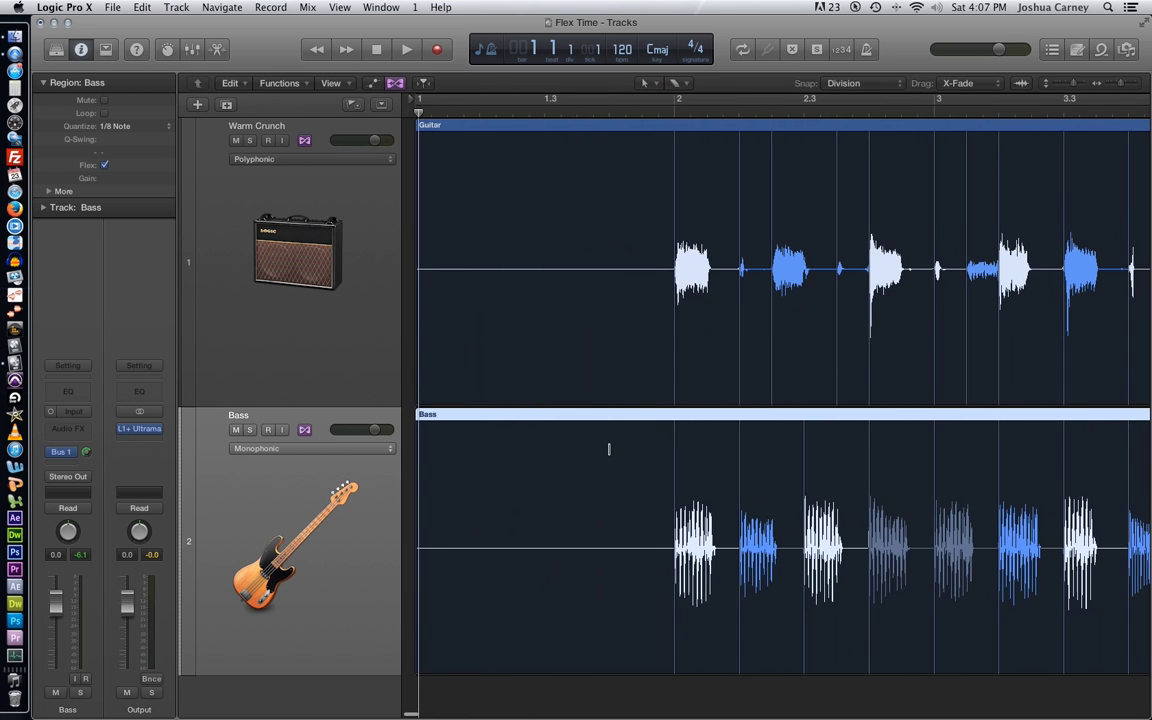
{"action": "left_click", "coordinate": [322, 264]}
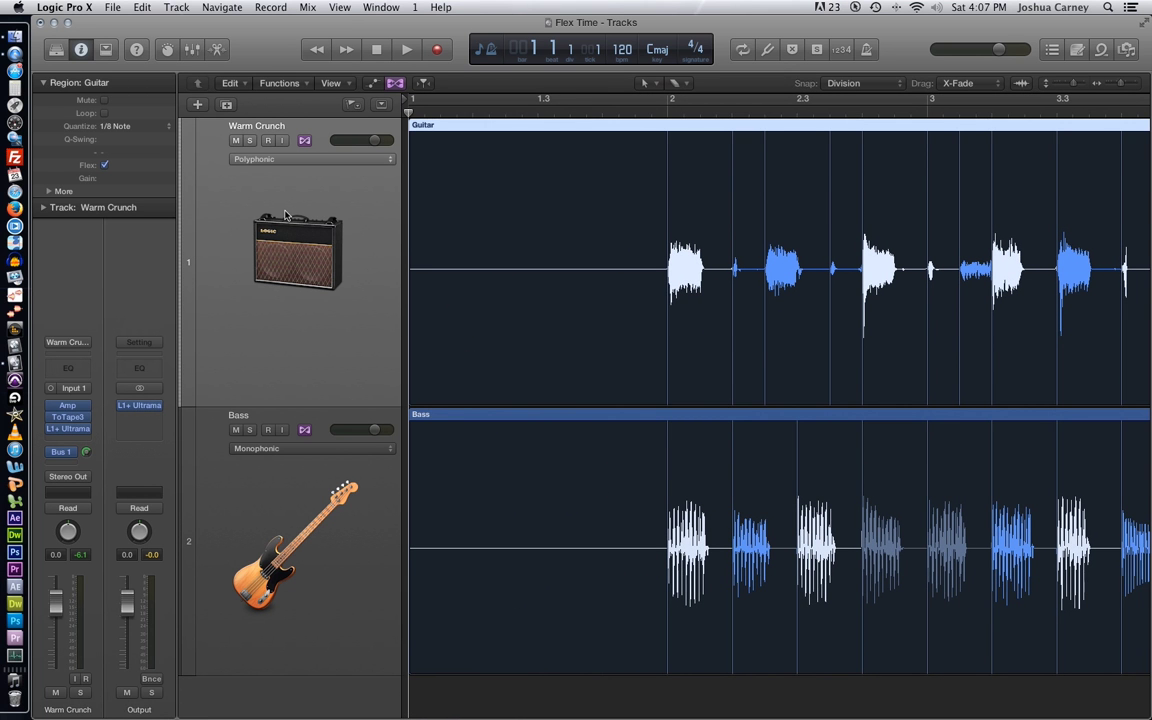
{"action": "left_click", "coordinate": [44, 209]}
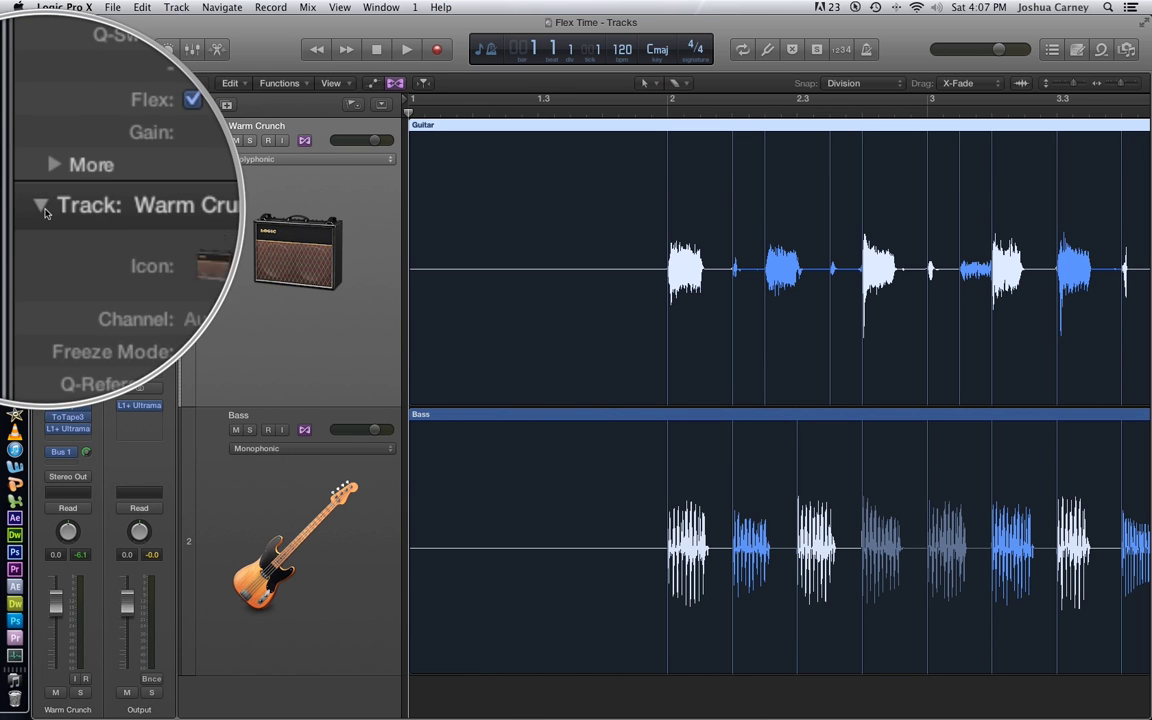
Play the quantized guitar and bass from the end of bar 1, stopping at bar 10, then scroll back over the regions.
{"action": "left_click", "coordinate": [641, 110]}
{"action": "key", "text": "space"}
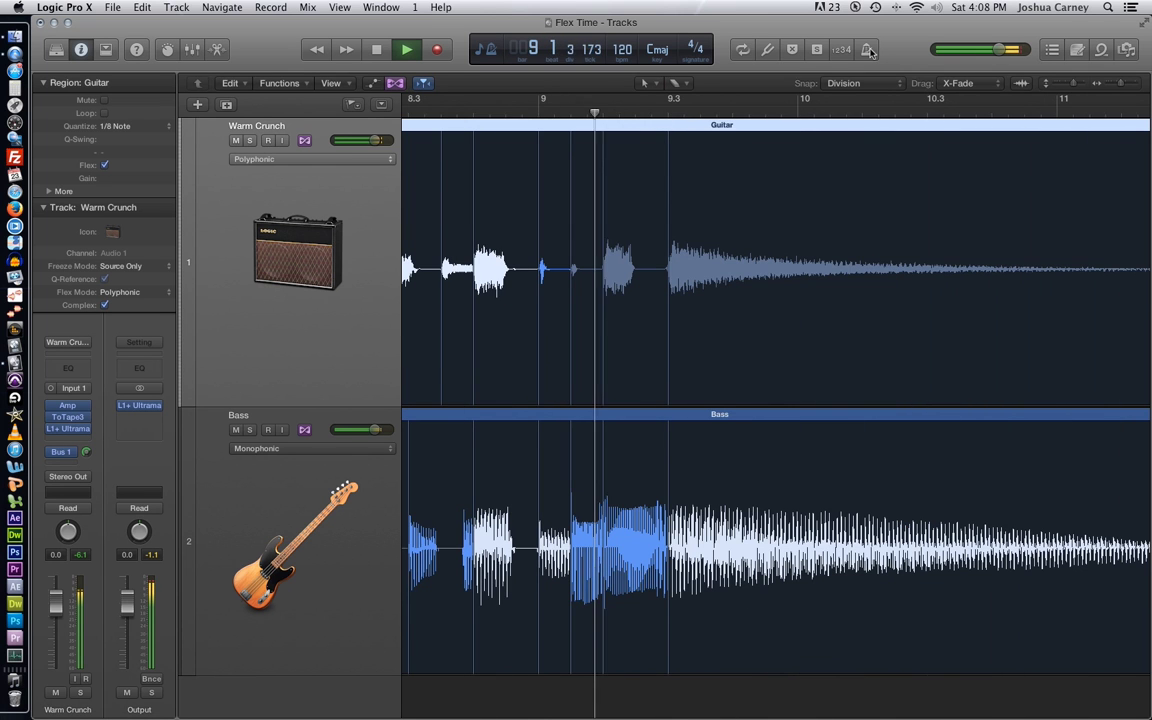
{"action": "key", "text": "space"}
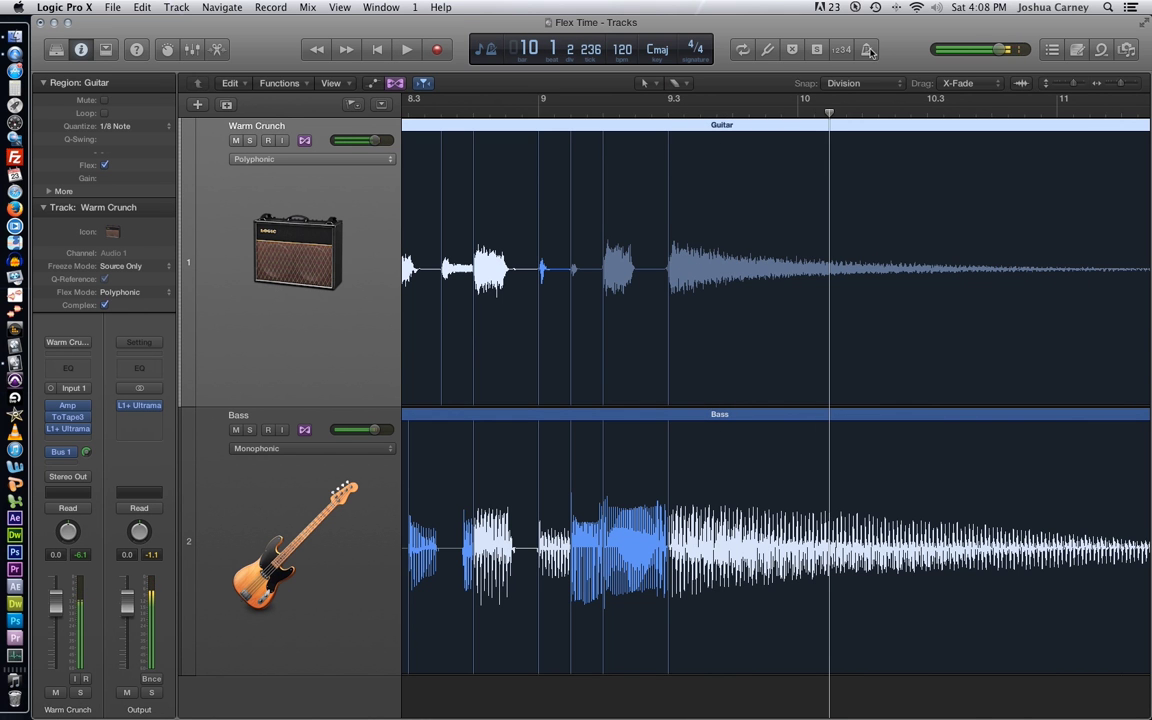
{"action": "scroll", "coordinate": [696, 480], "scroll_direction": "right", "scroll_amount": 3}
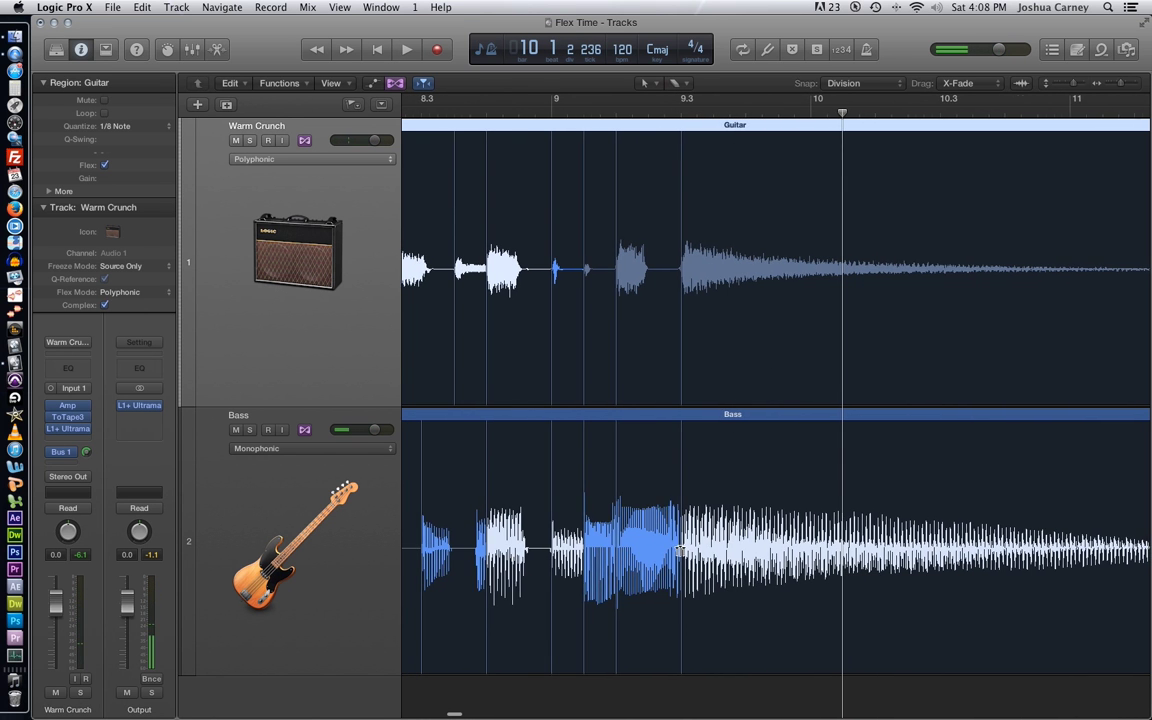
{"action": "scroll", "coordinate": [660, 552], "scroll_direction": "left", "scroll_amount": 1}
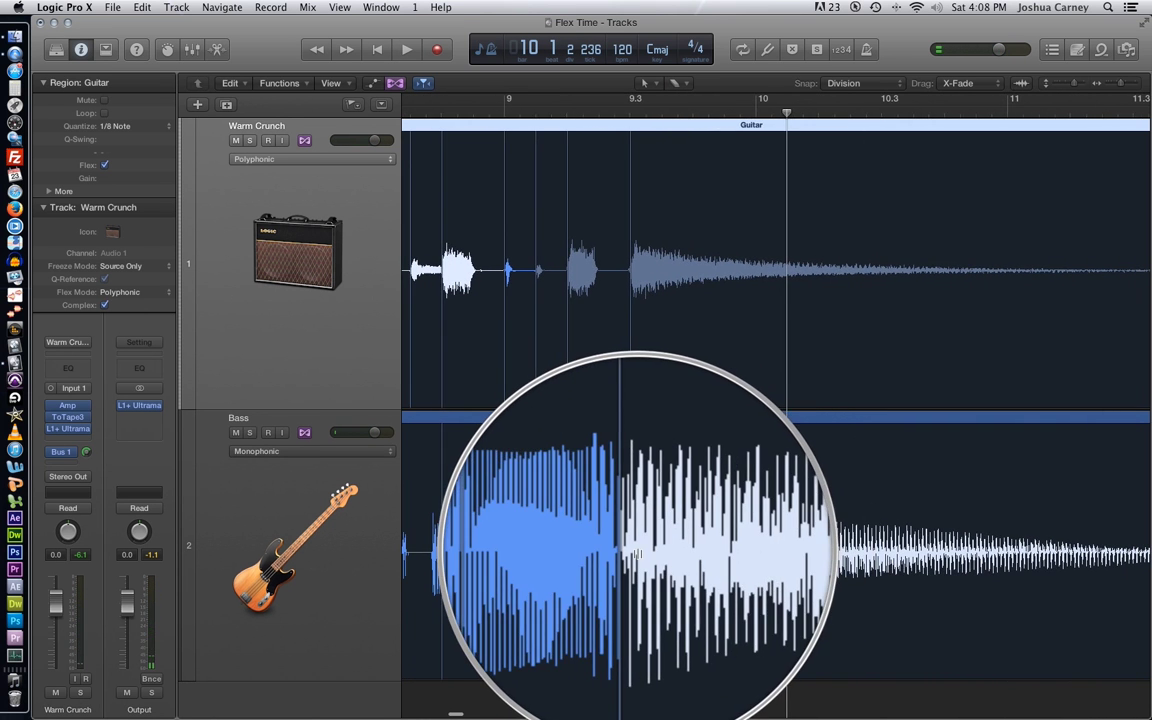
{"action": "scroll", "coordinate": [636, 545], "scroll_direction": "left", "scroll_amount": 5}
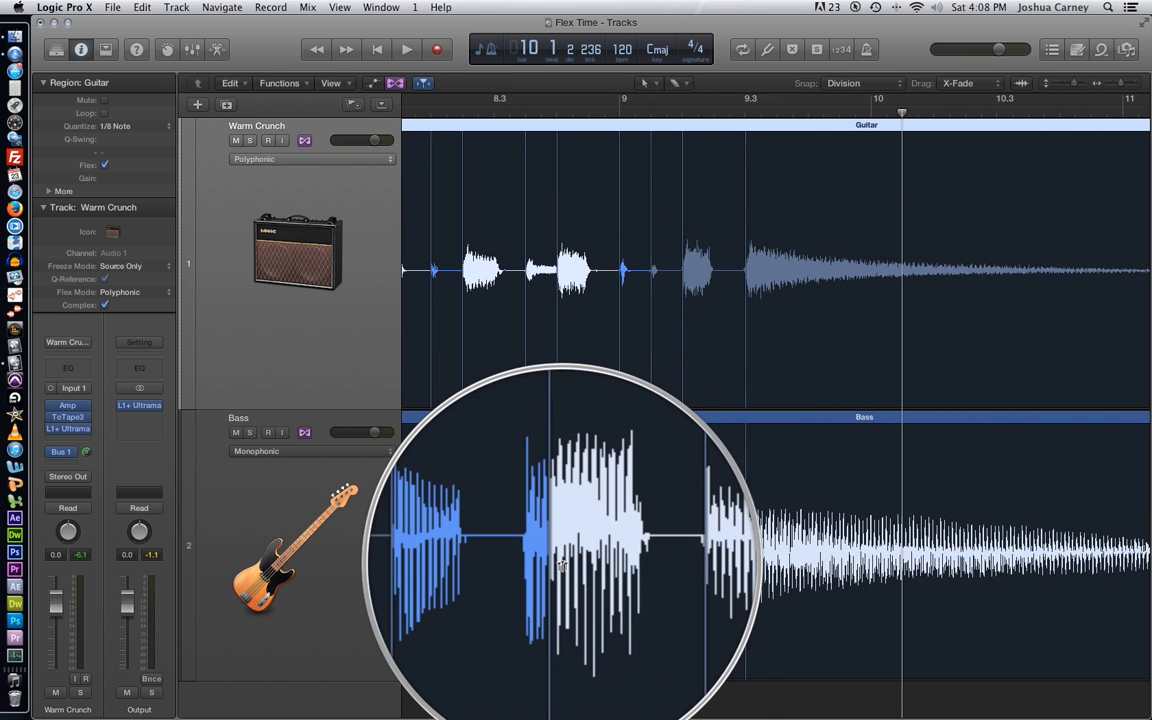
{"action": "scroll", "coordinate": [562, 566], "scroll_direction": "left", "scroll_amount": 15}
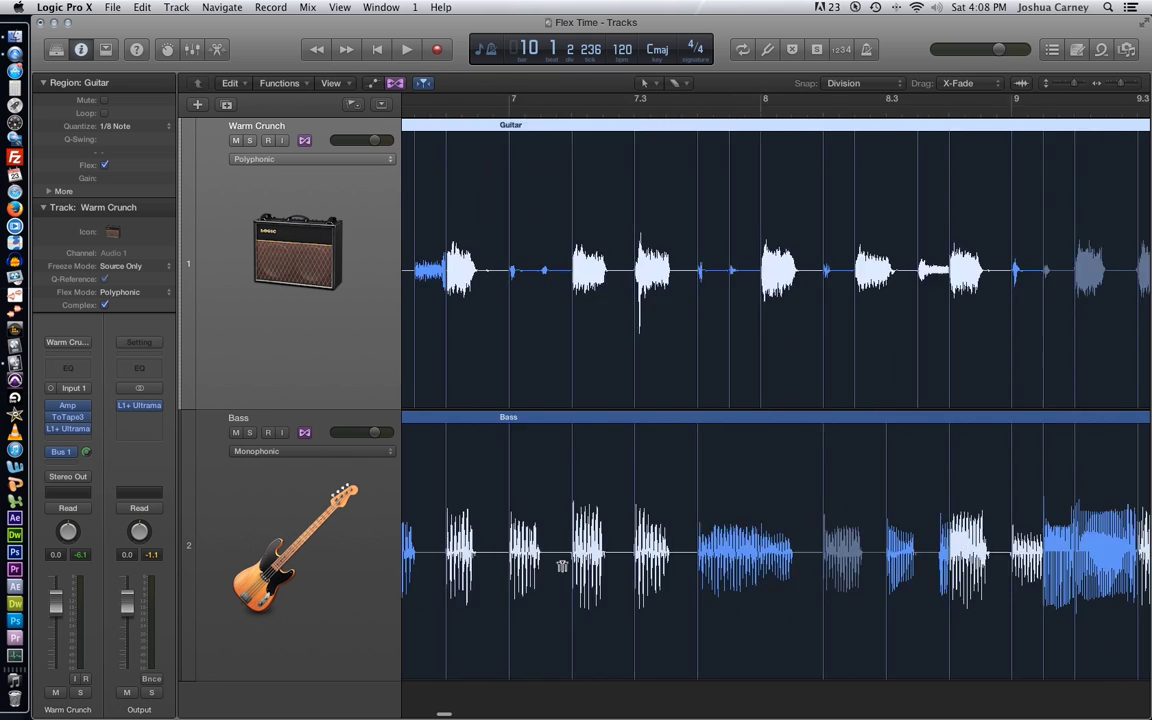
{"action": "scroll", "coordinate": [562, 566], "scroll_direction": "left", "scroll_amount": 7}
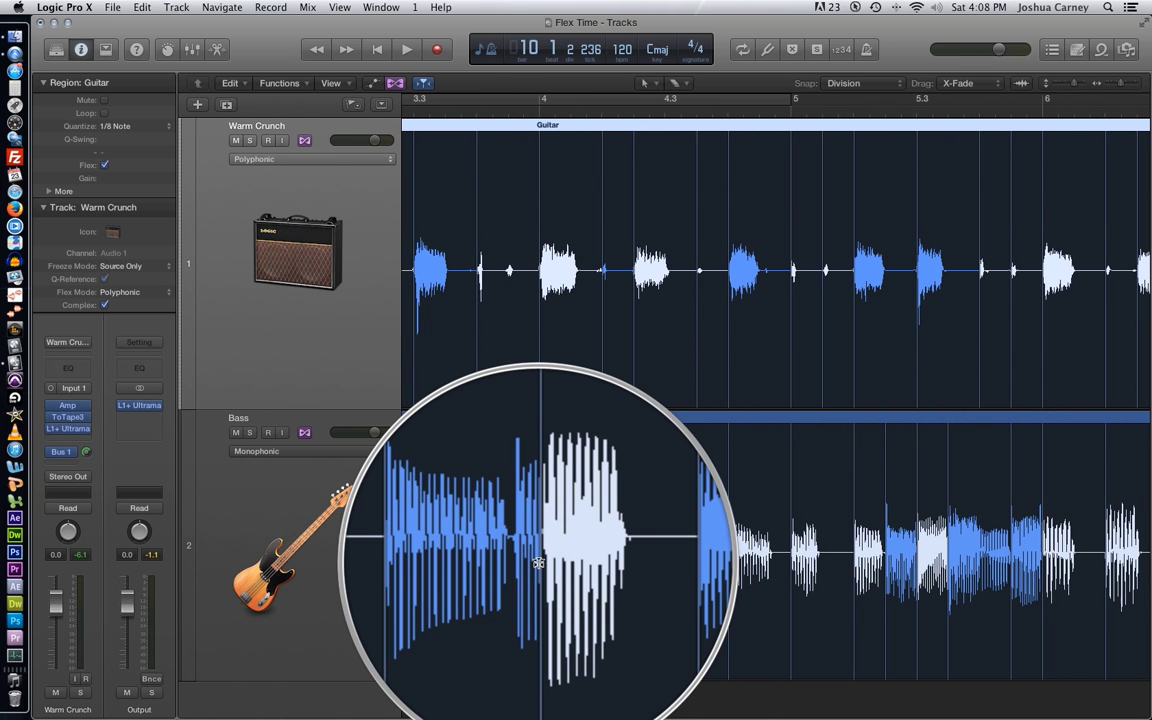
{"action": "scroll", "coordinate": [538, 563], "scroll_direction": "right", "scroll_amount": 1}
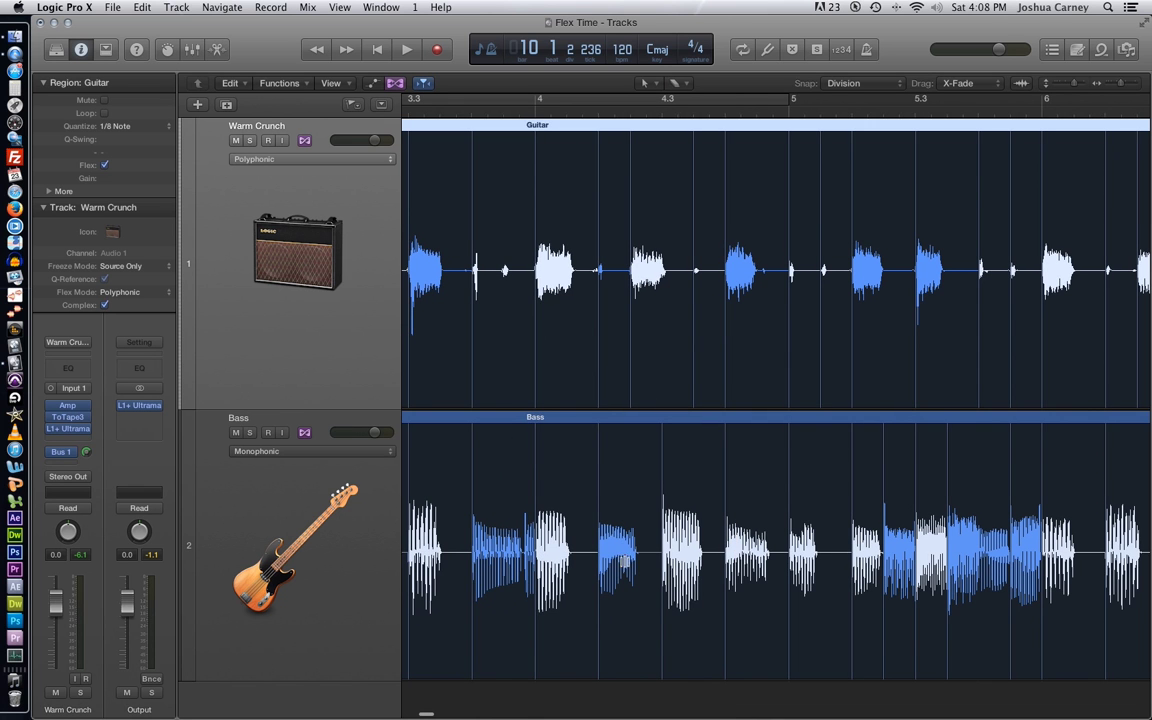
Select the Bass region and stretch a bass note back into time.
{"action": "left_click", "coordinate": [536, 453]}
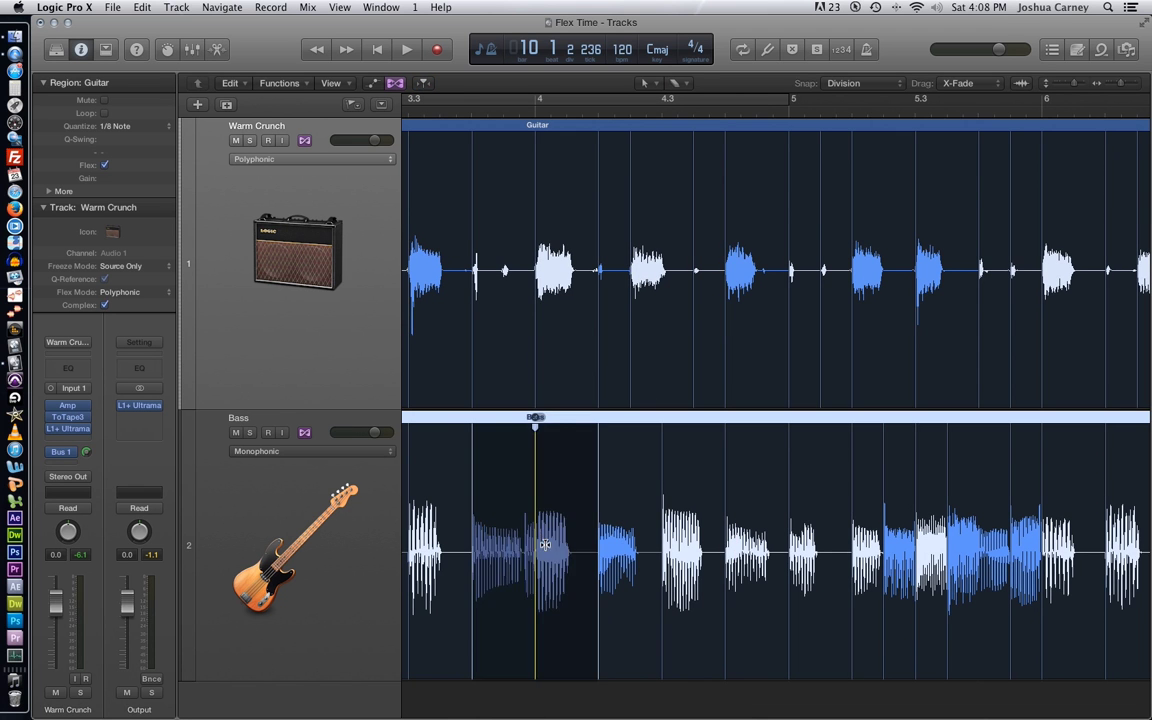
{"action": "scroll", "coordinate": [561, 607], "scroll_direction": "right", "scroll_amount": 7}
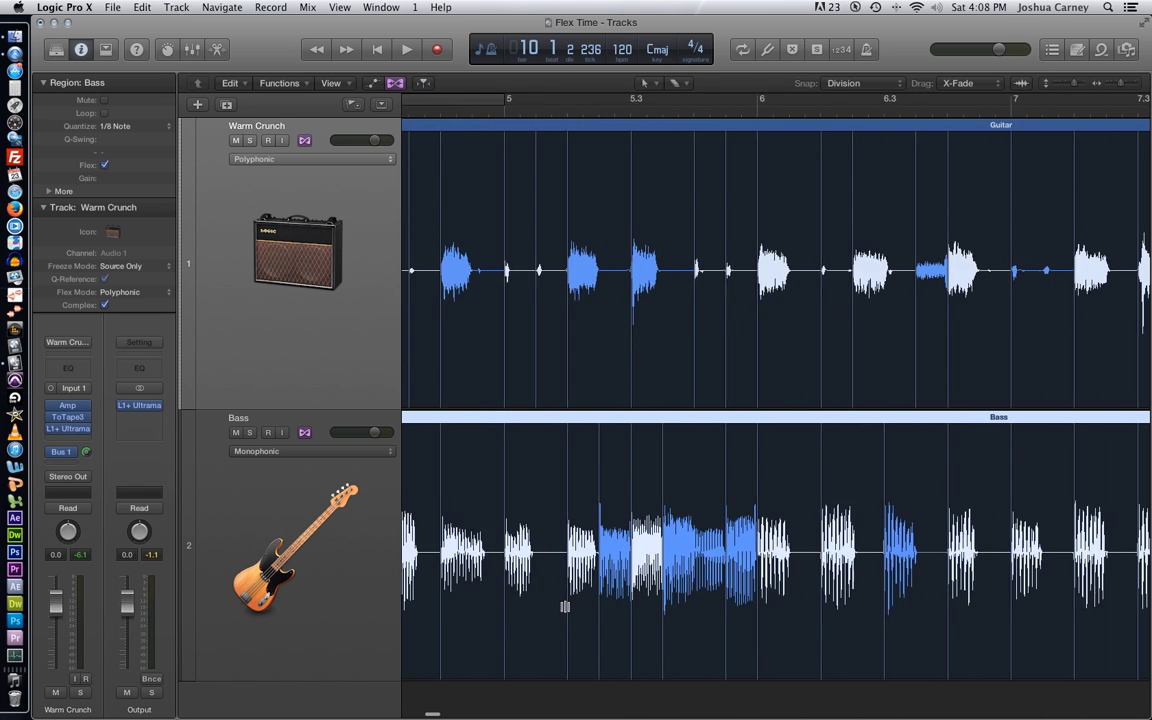
{"action": "scroll", "coordinate": [563, 607], "scroll_direction": "right", "scroll_amount": 4}
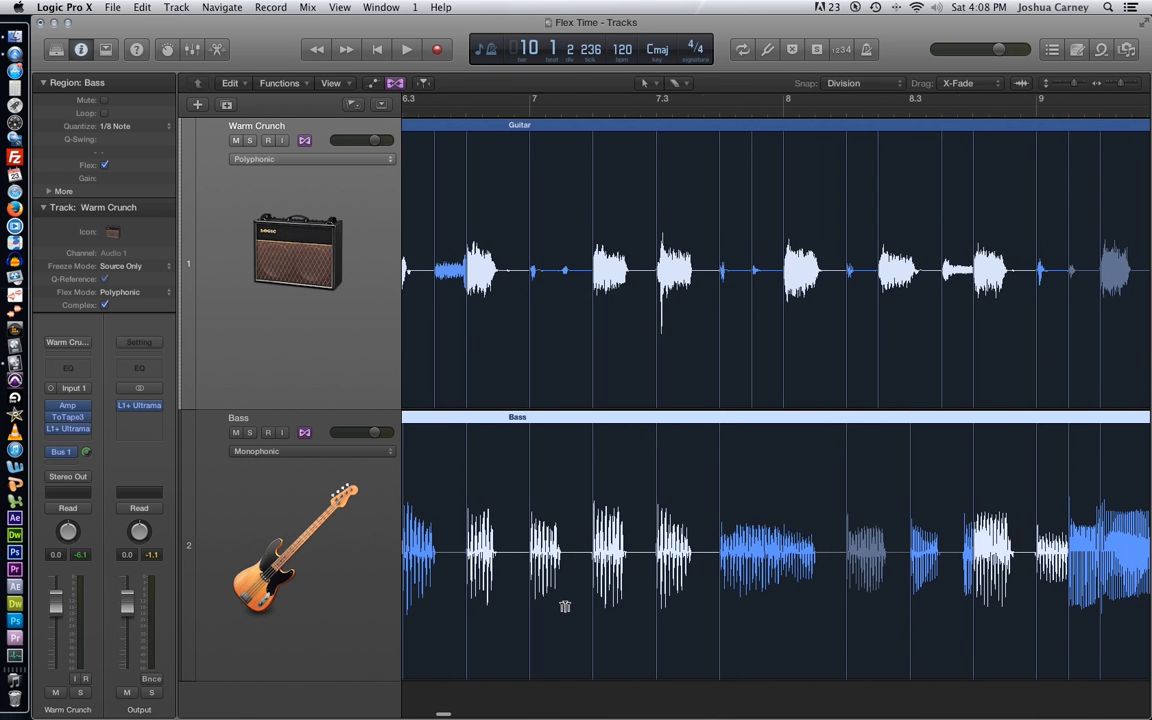
{"action": "left_click_drag", "start_coordinate": [840, 467], "coordinate": [844, 466]}
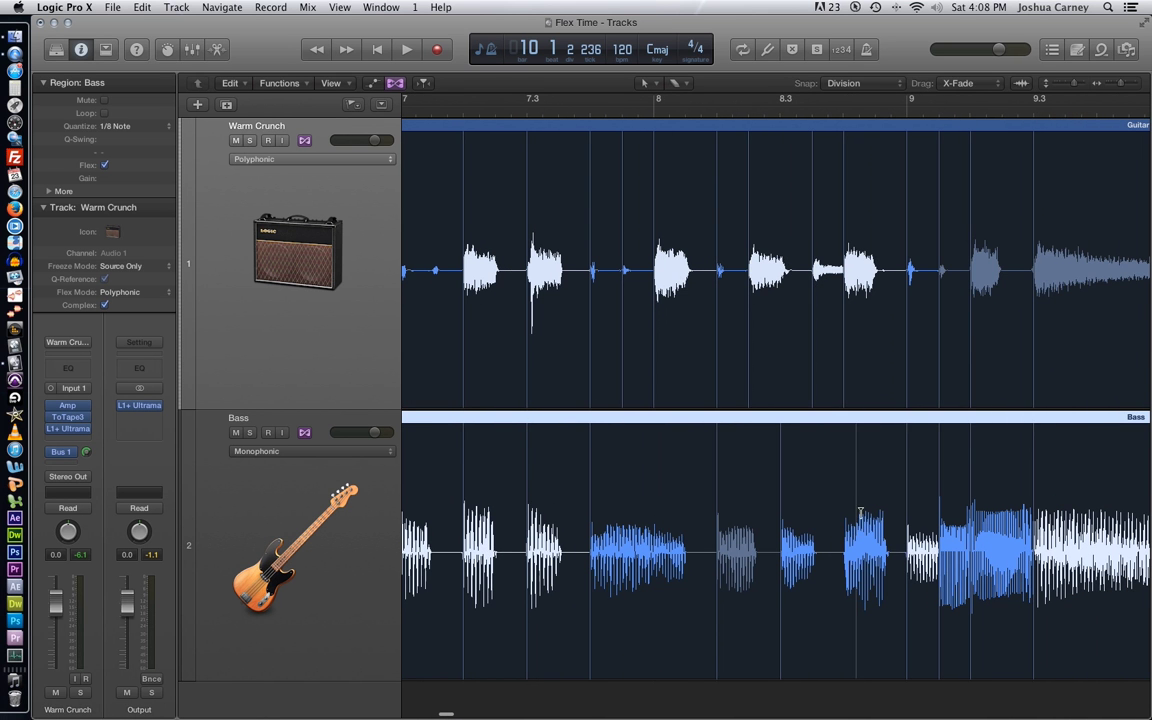
{"action": "scroll", "coordinate": [859, 513], "scroll_direction": "right", "scroll_amount": 4}
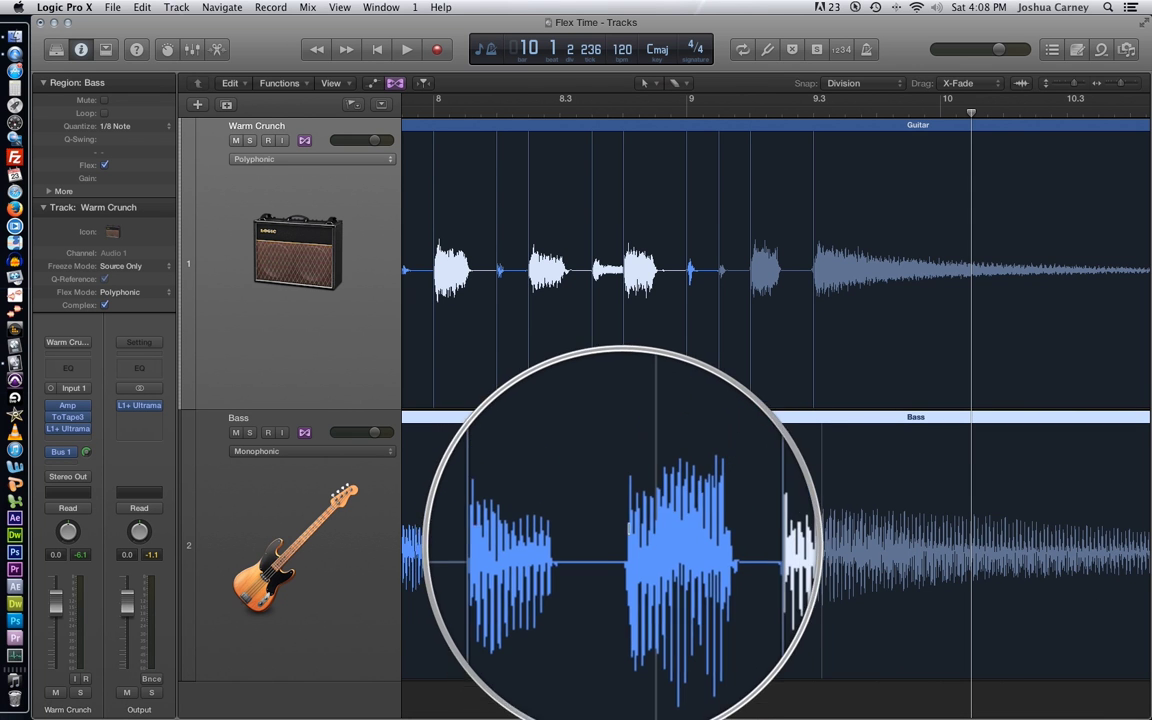
Add two flex markers on the bass waveform around bars 8–9, nudge one later, and undo the bad stretch.
{"action": "left_click", "coordinate": [623, 494]}
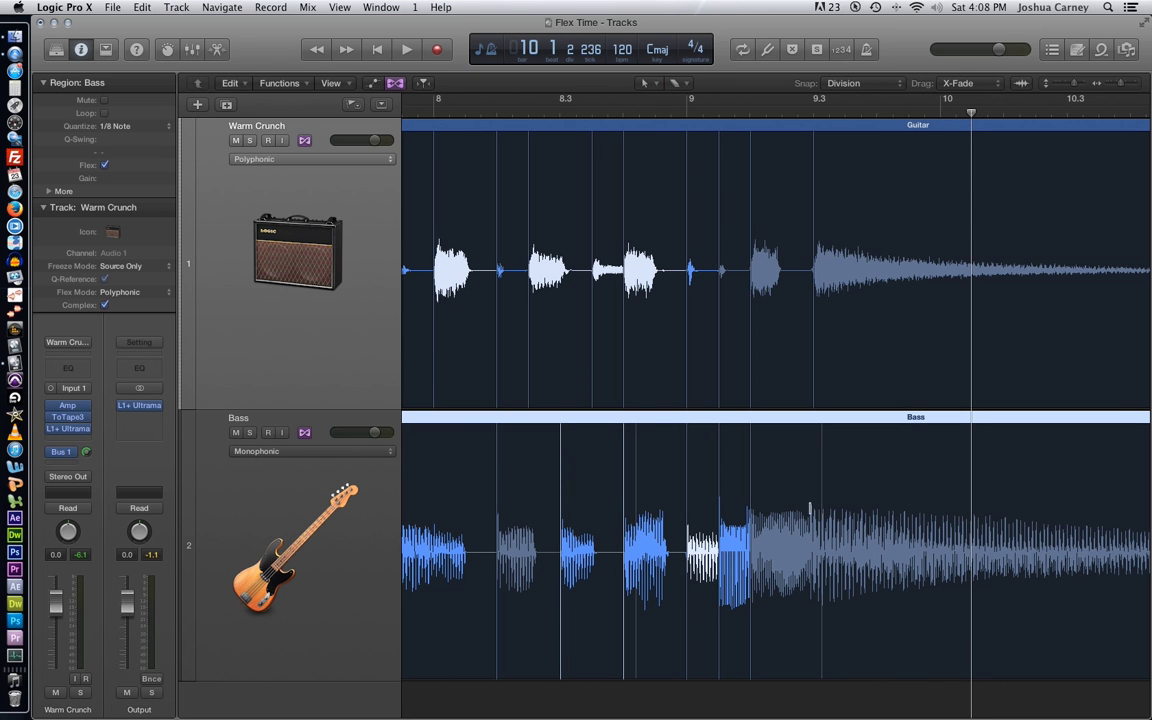
{"action": "left_click", "coordinate": [810, 509]}
{"action": "left_click_drag", "start_coordinate": [810, 481], "coordinate": [814, 481]}
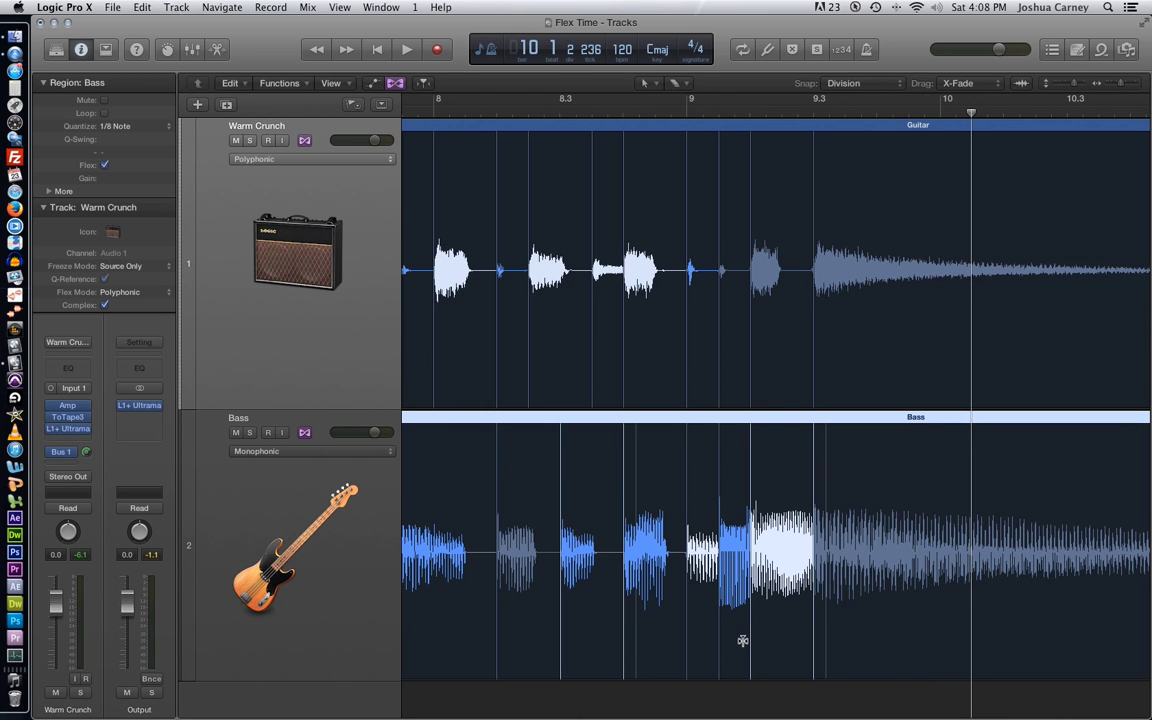
{"action": "key", "text": "super+z"}
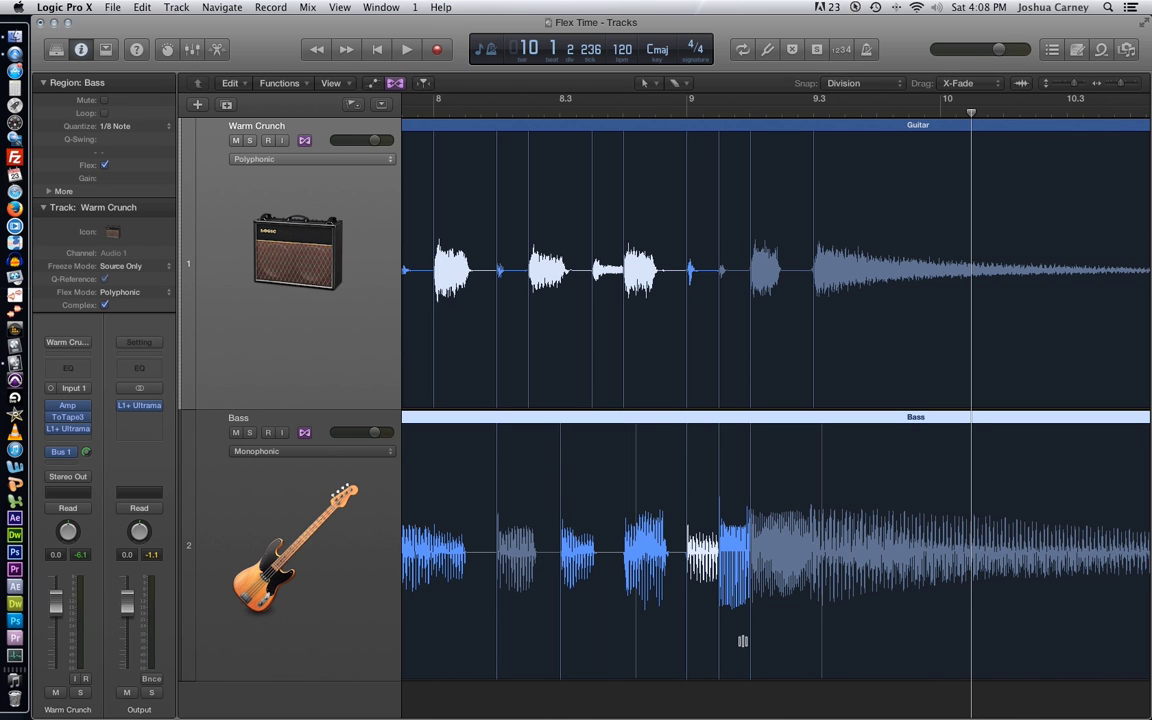
Open the Bass region in the Audio Track Editor, zoom into its waveform, and switch to its underlying audio file.
{"action": "double_click", "coordinate": [612, 421]}
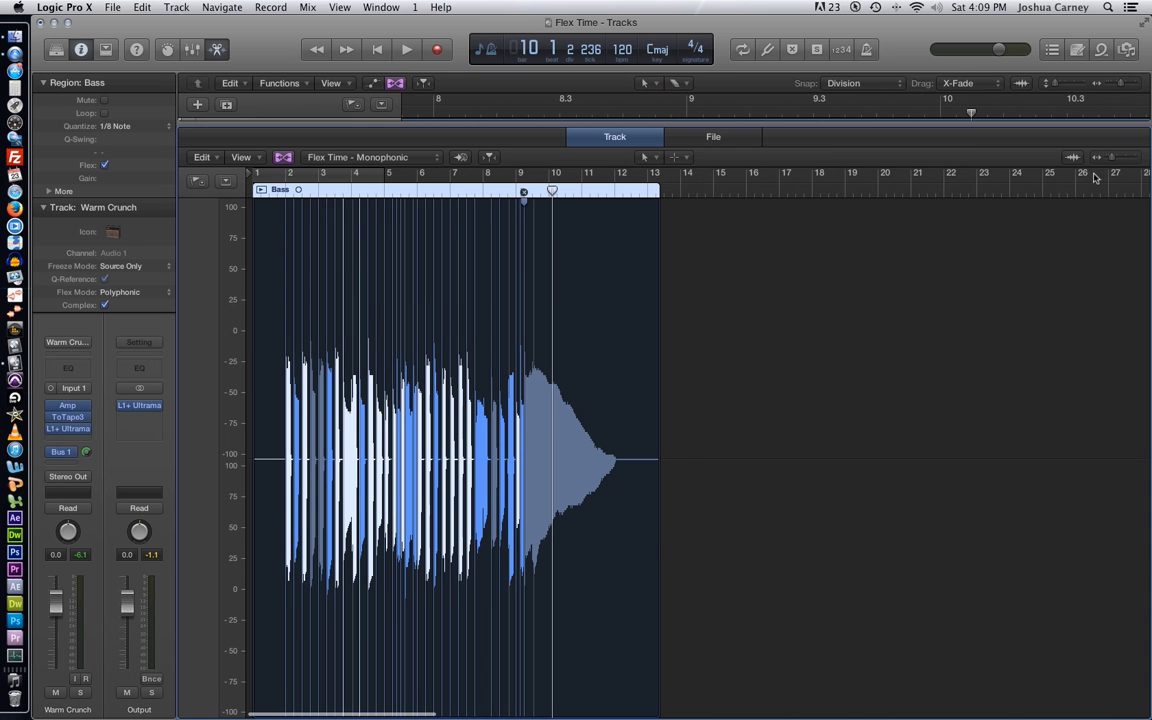
{"action": "left_click_drag", "start_coordinate": [1112, 157], "coordinate": [1133, 160]}
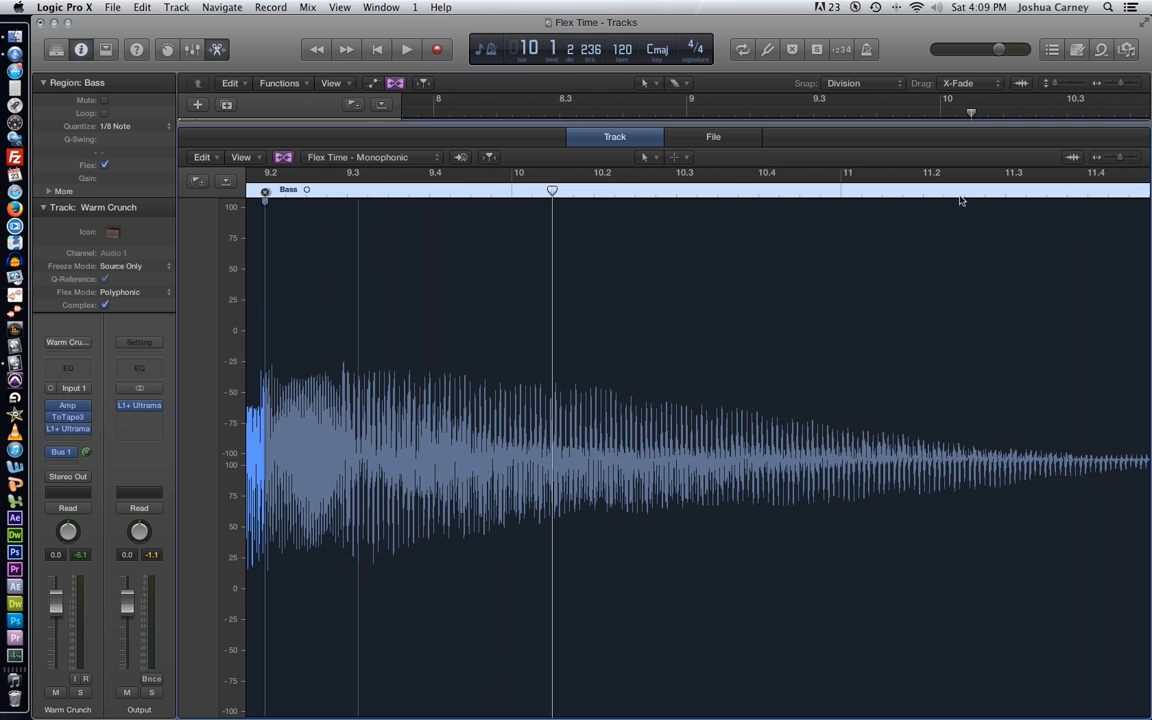
{"action": "scroll", "coordinate": [568, 278], "scroll_direction": "left", "scroll_amount": 5}
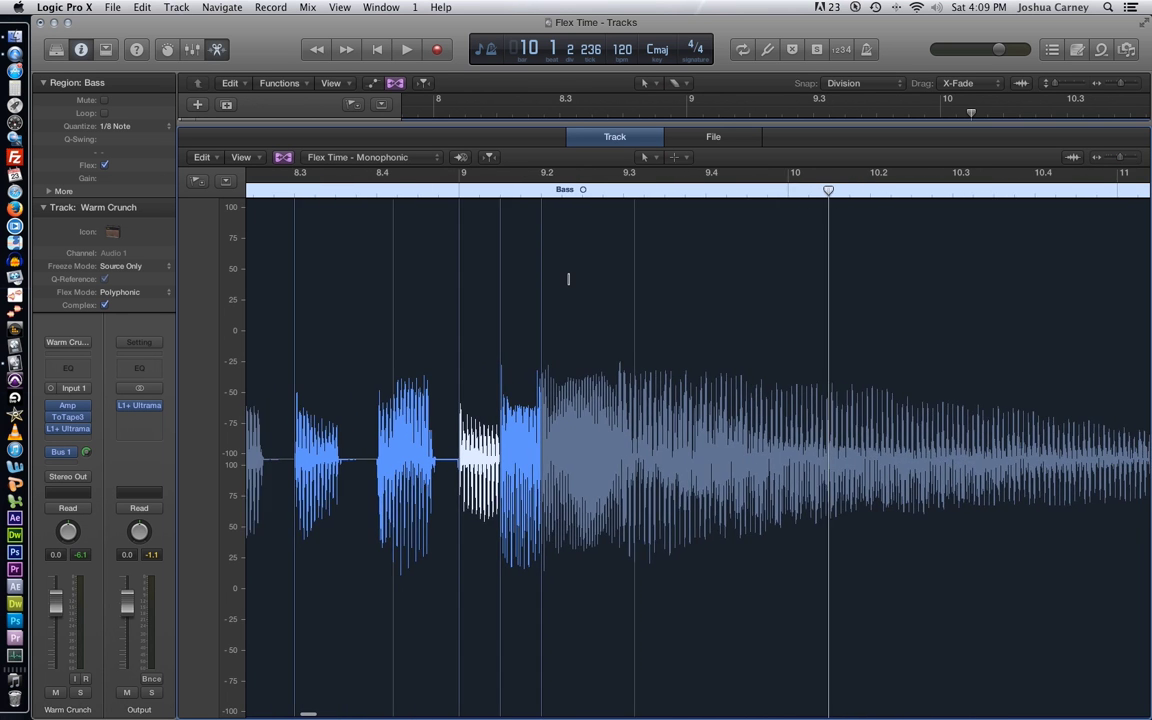
{"action": "scroll", "coordinate": [568, 278], "scroll_direction": "right", "scroll_amount": 2}
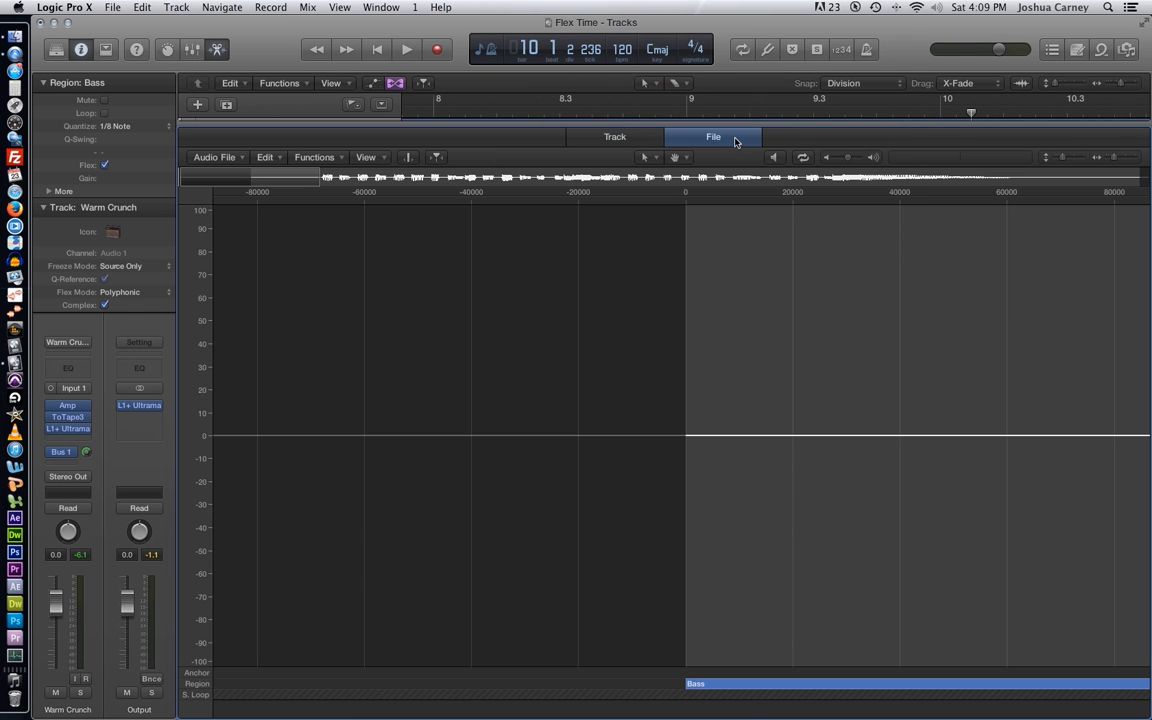
{"action": "left_click", "coordinate": [735, 141]}
{"action": "left_click", "coordinate": [1111, 158]}
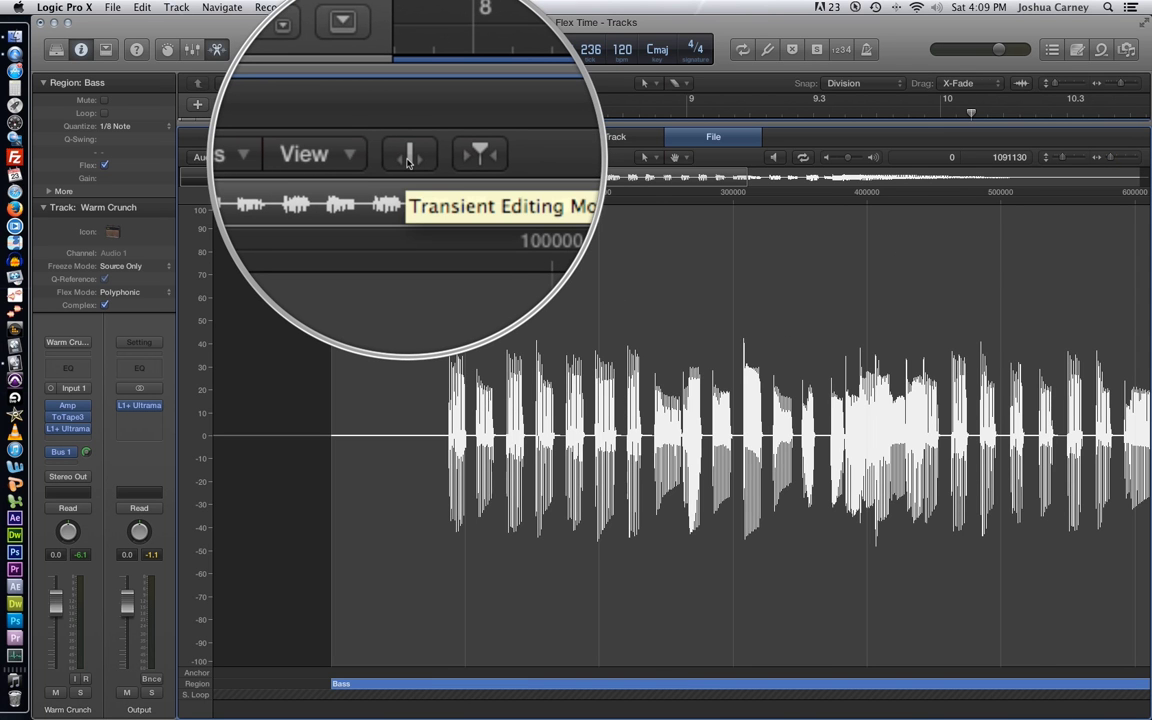
{"action": "left_click", "coordinate": [408, 158]}
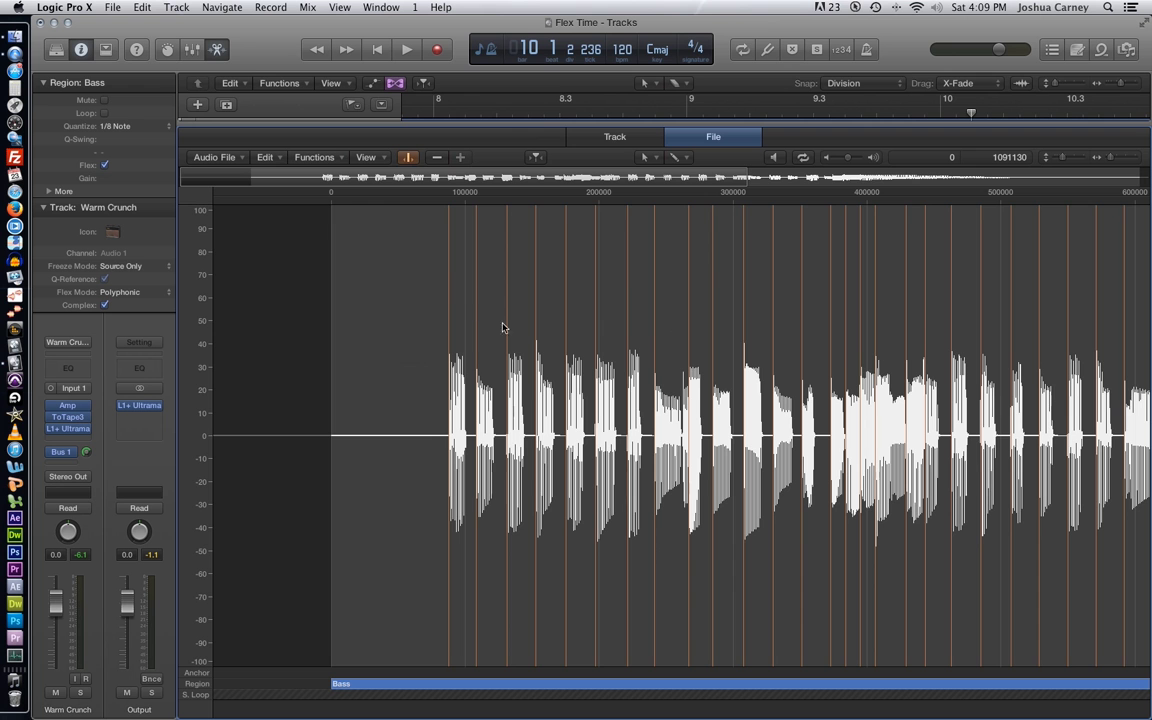
{"action": "scroll", "coordinate": [647, 333], "scroll_direction": "right", "scroll_amount": 5}
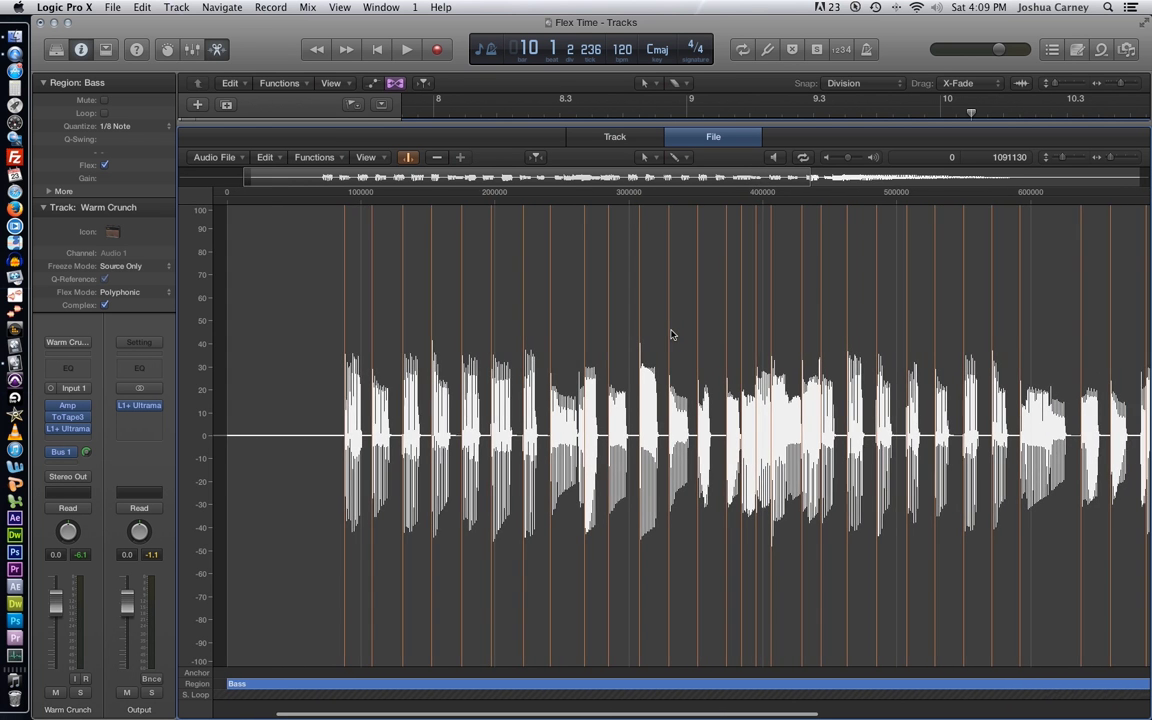
{"action": "scroll", "coordinate": [671, 334], "scroll_direction": "right", "scroll_amount": 10}
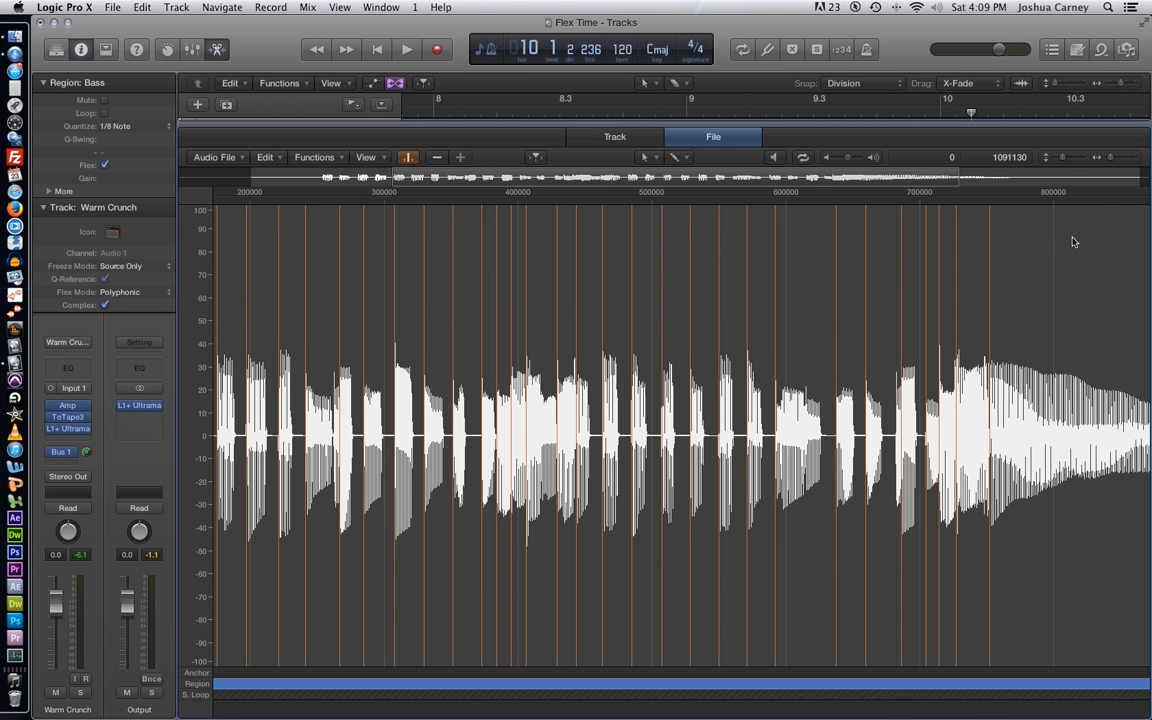
{"action": "left_click_drag", "start_coordinate": [1110, 157], "coordinate": [1133, 163]}
{"action": "scroll", "coordinate": [1020, 280], "scroll_direction": "right", "scroll_amount": 15}
{"action": "scroll", "coordinate": [1017, 281], "scroll_direction": "right", "scroll_amount": 10}
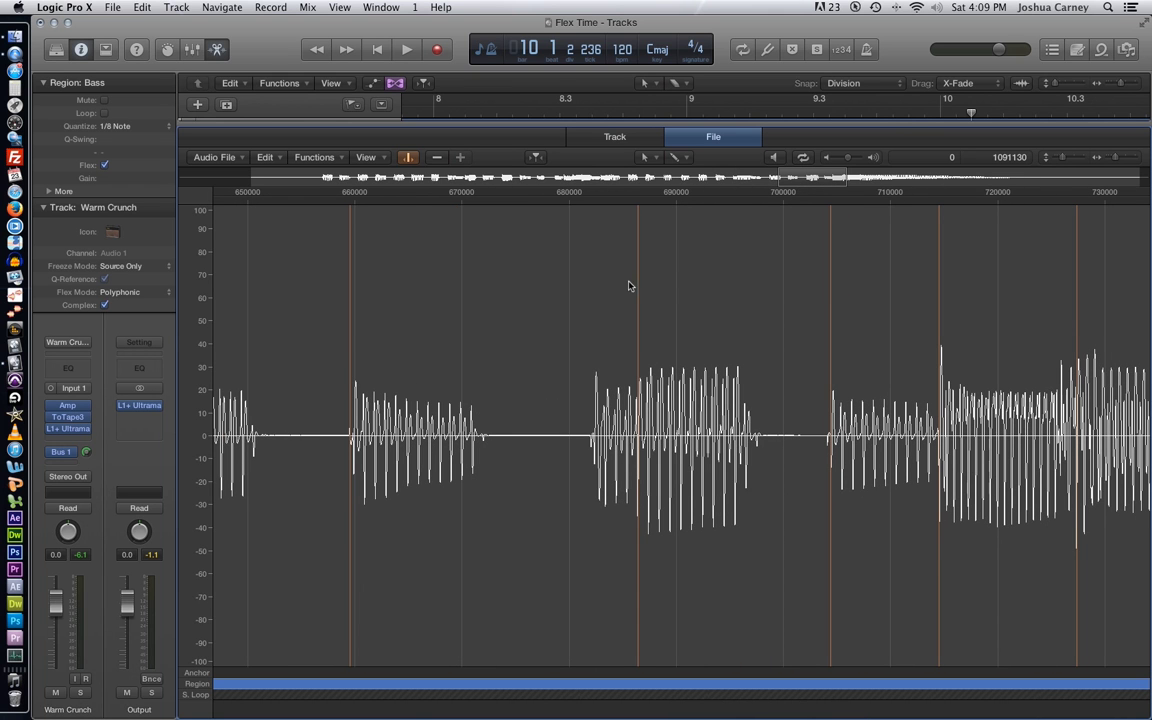
{"action": "left_click_drag", "start_coordinate": [634, 285], "coordinate": [591, 290]}
{"action": "scroll", "coordinate": [600, 328], "scroll_direction": "right", "scroll_amount": 15}
{"action": "scroll", "coordinate": [846, 309], "scroll_direction": "right", "scroll_amount": 3}
{"action": "left_click_drag", "start_coordinate": [844, 310], "coordinate": [846, 309]}
{"action": "left_click_drag", "start_coordinate": [1113, 160], "coordinate": [1062, 158]}
{"action": "scroll", "coordinate": [864, 303], "scroll_direction": "right", "scroll_amount": 10}
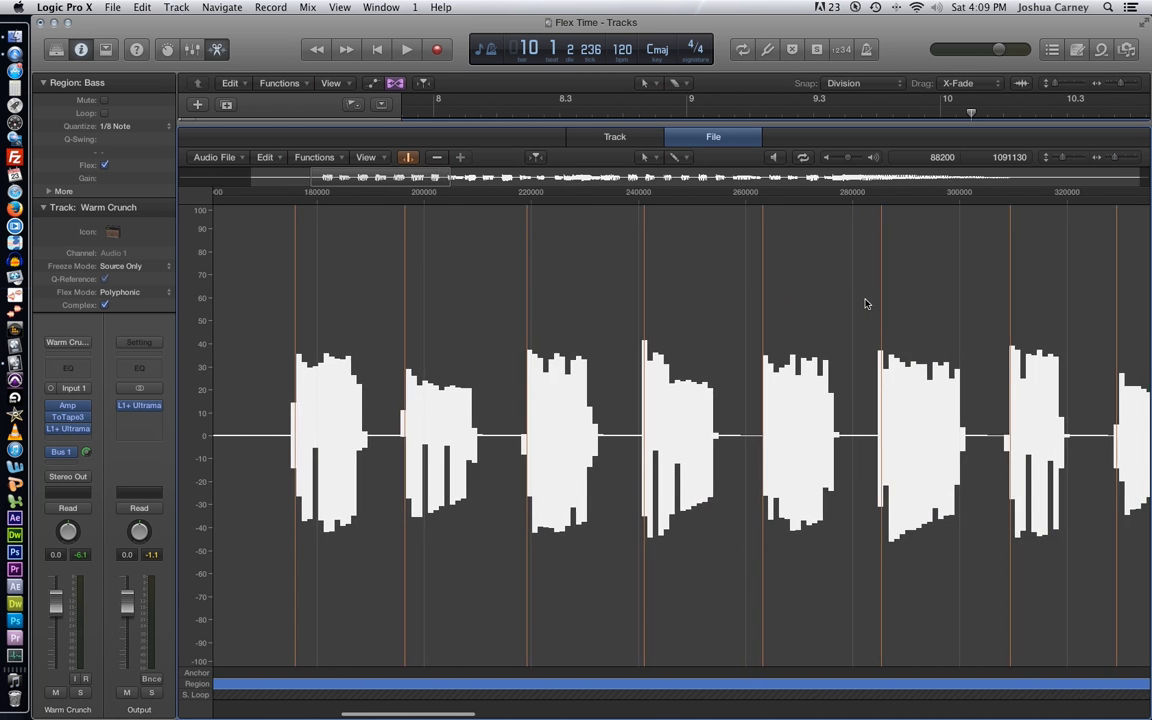
{"action": "scroll", "coordinate": [866, 305], "scroll_direction": "right", "scroll_amount": 3}
{"action": "left_click_drag", "start_coordinate": [864, 303], "coordinate": [845, 312]}
{"action": "scroll", "coordinate": [807, 327], "scroll_direction": "right", "scroll_amount": 10}
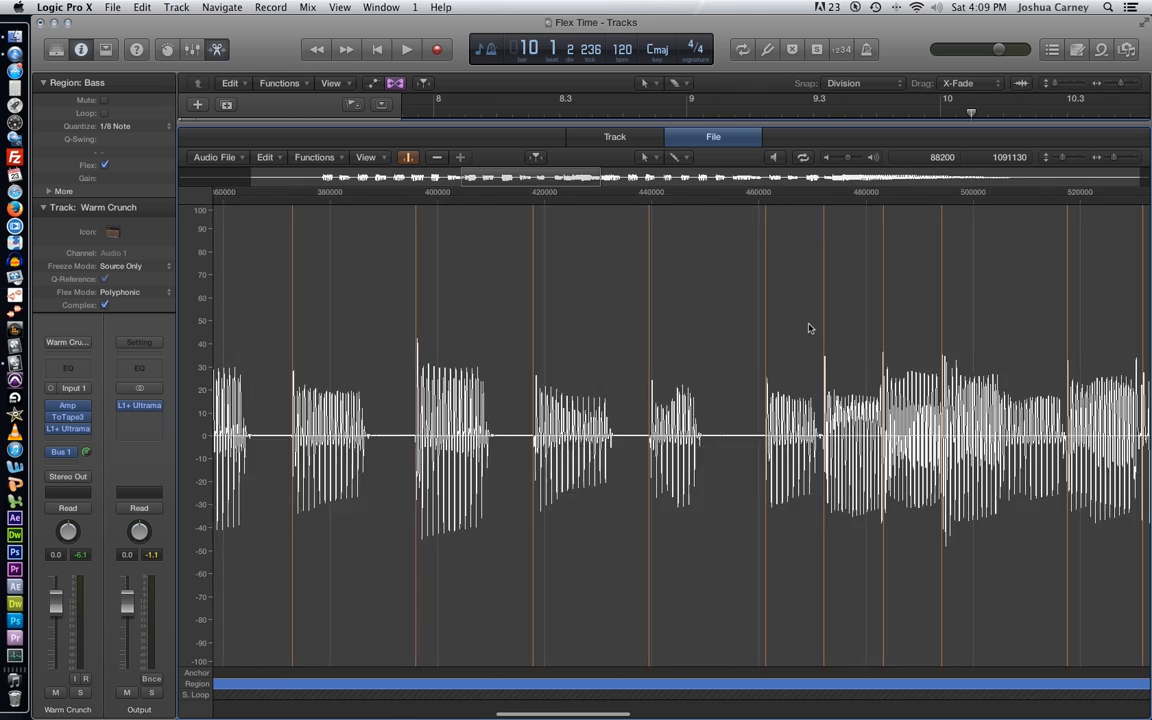
{"action": "scroll", "coordinate": [810, 328], "scroll_direction": "right", "scroll_amount": 5}
{"action": "scroll", "coordinate": [810, 328], "scroll_direction": "right", "scroll_amount": 15}
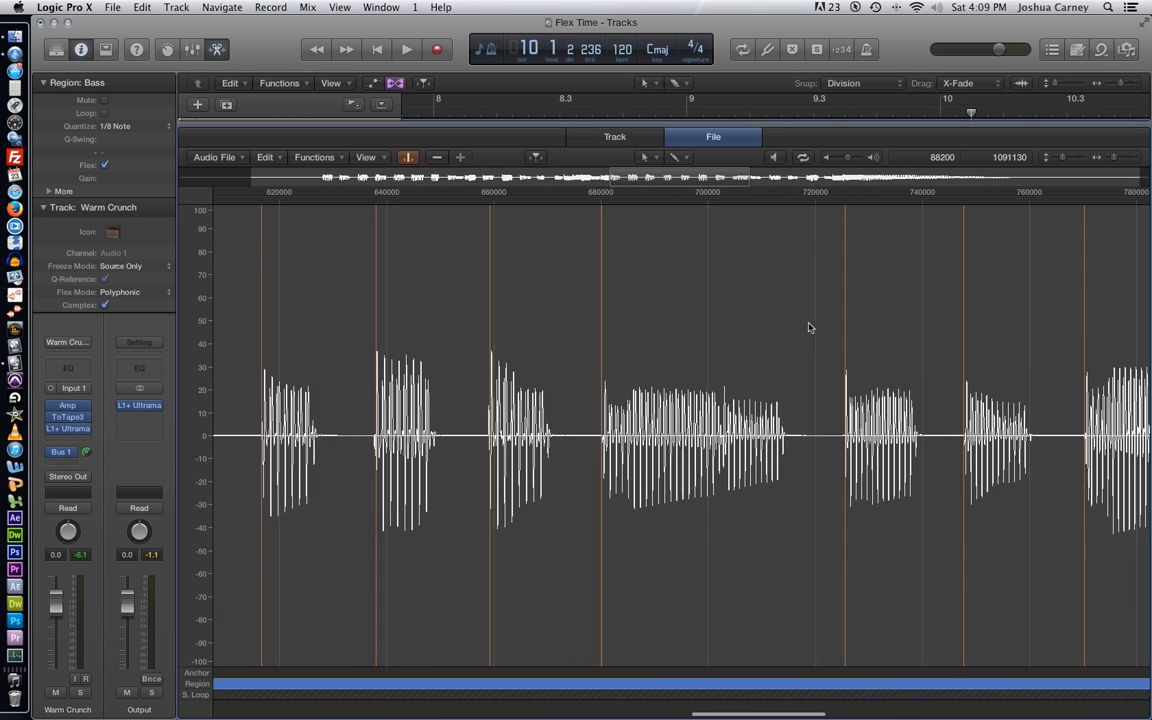
{"action": "scroll", "coordinate": [810, 328], "scroll_direction": "right", "scroll_amount": 5}
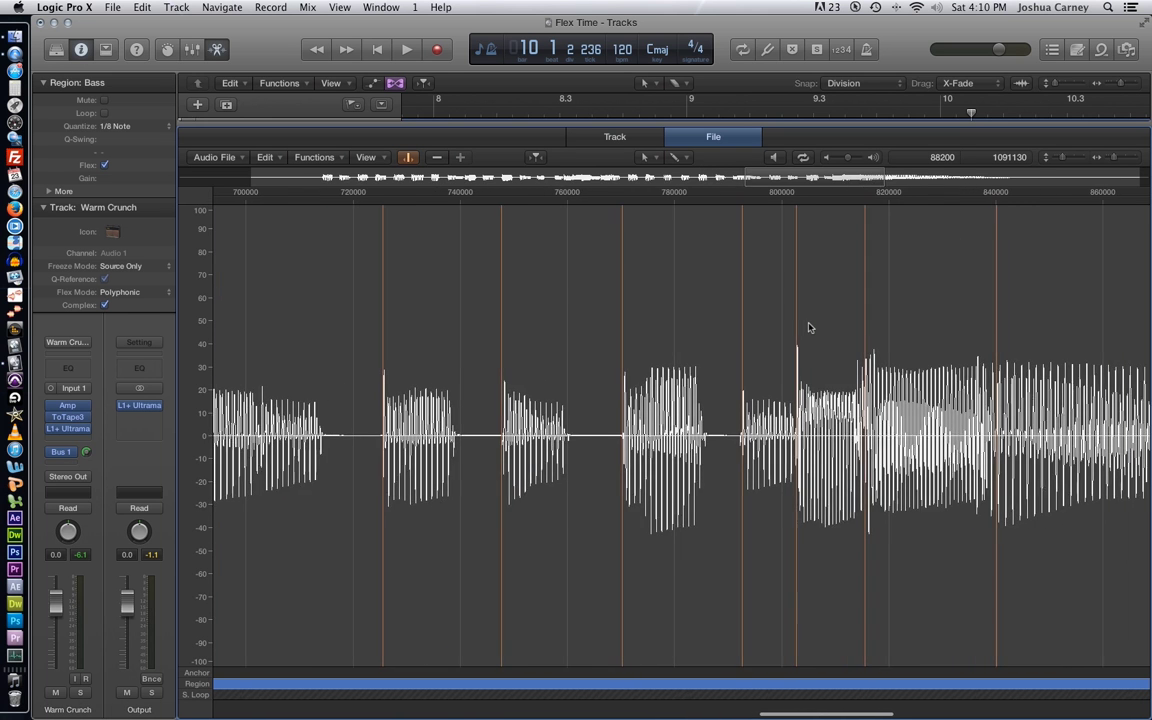
{"action": "scroll", "coordinate": [810, 328], "scroll_direction": "right", "scroll_amount": 4}
{"action": "left_click_drag", "start_coordinate": [806, 324], "coordinate": [702, 293]}
{"action": "scroll", "coordinate": [835, 487], "scroll_direction": "right", "scroll_amount": 2}
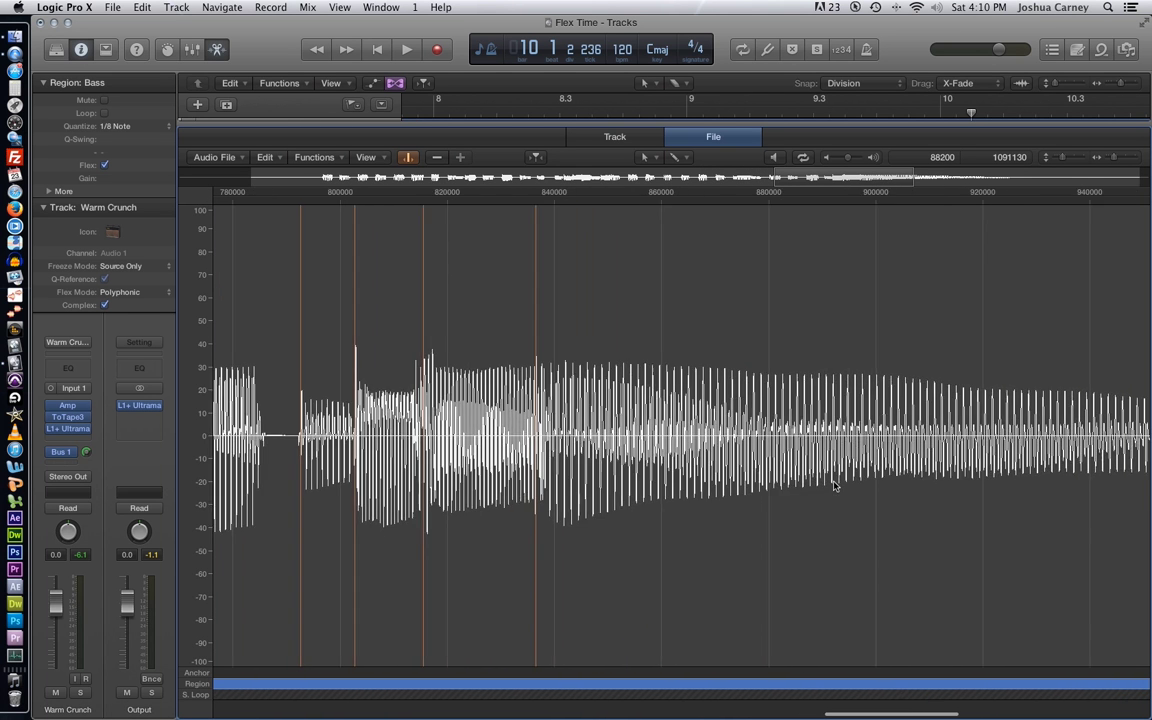
{"action": "scroll", "coordinate": [835, 487], "scroll_direction": "left", "scroll_amount": 2}
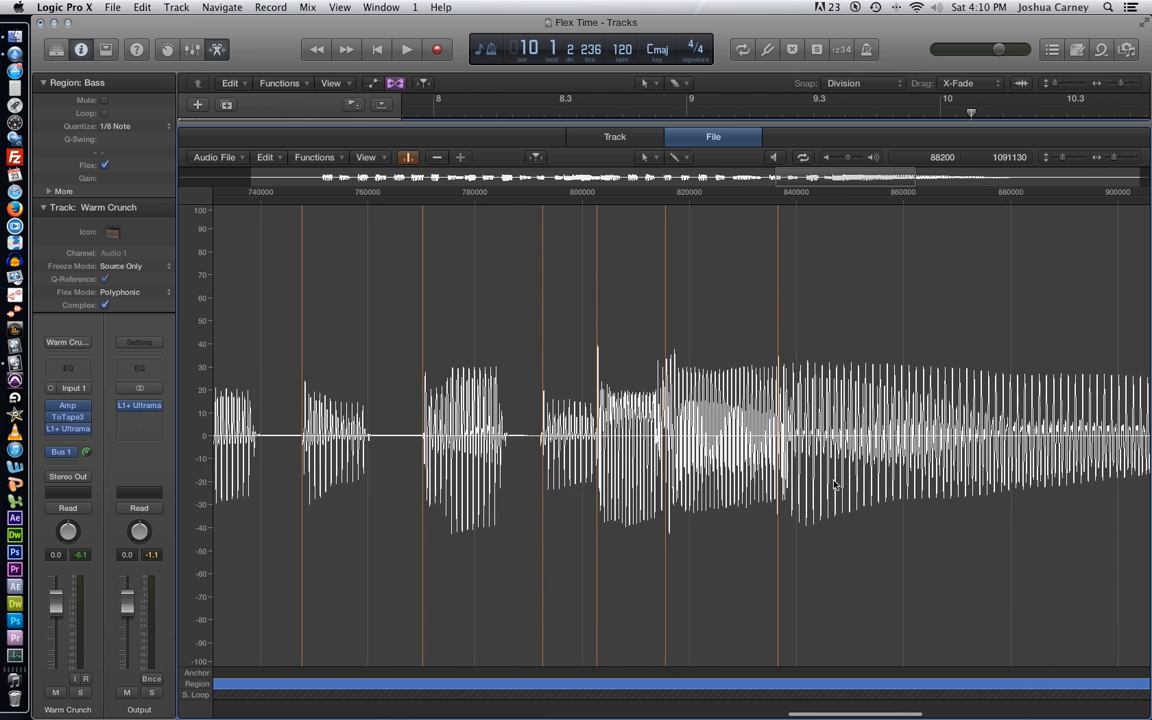
Add a transient marker at the missed bass attack near sample 760192, then close the file editor.
{"action": "left_click", "coordinate": [497, 286]}
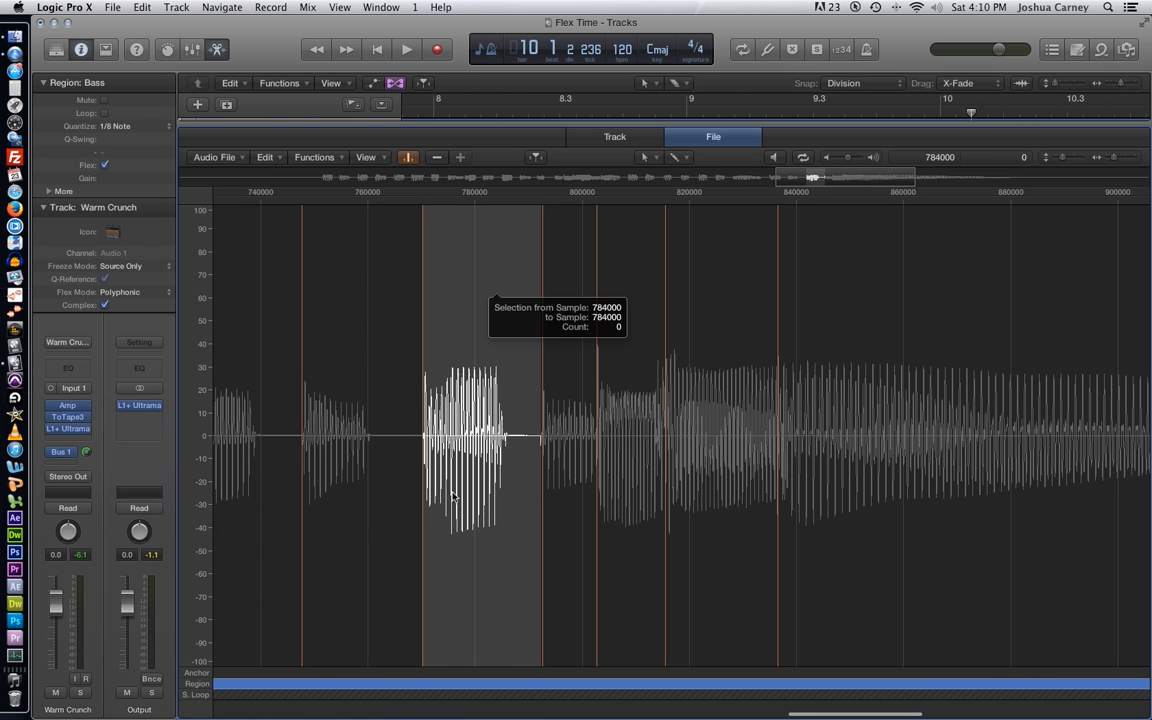
{"action": "left_click", "coordinate": [379, 362]}
{"action": "left_click", "coordinate": [368, 325]}
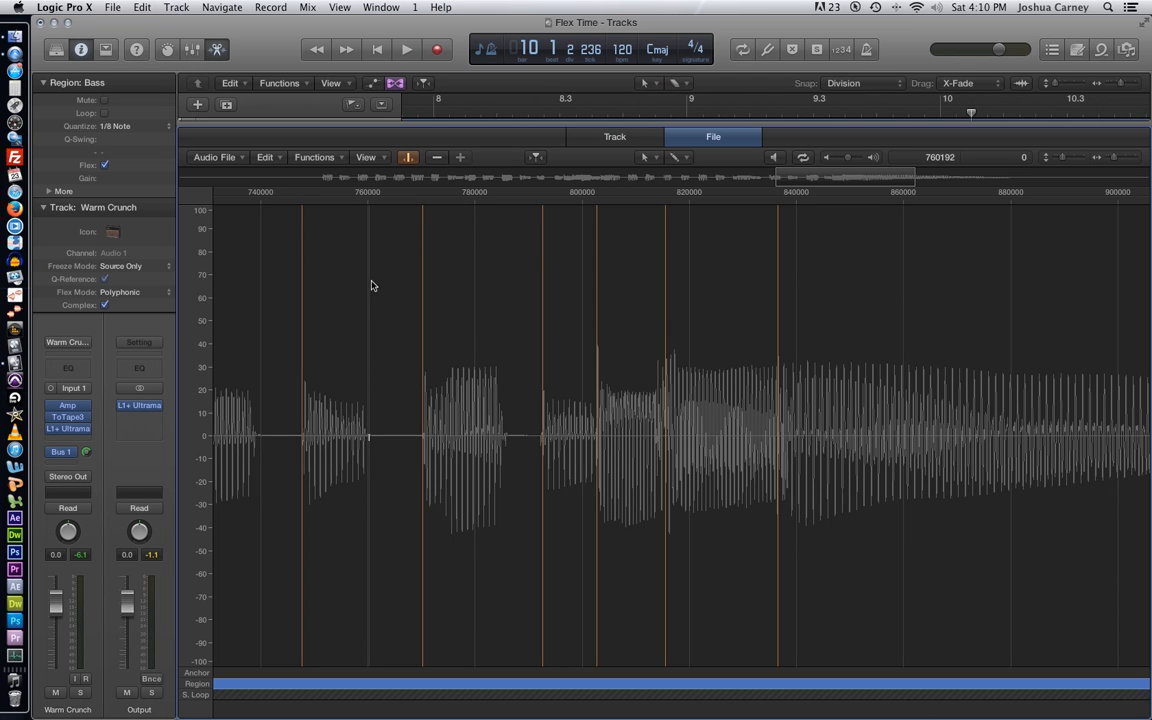
{"action": "left_click", "coordinate": [366, 430]}
{"action": "left_click", "coordinate": [384, 286]}
{"action": "key", "text": "e"}
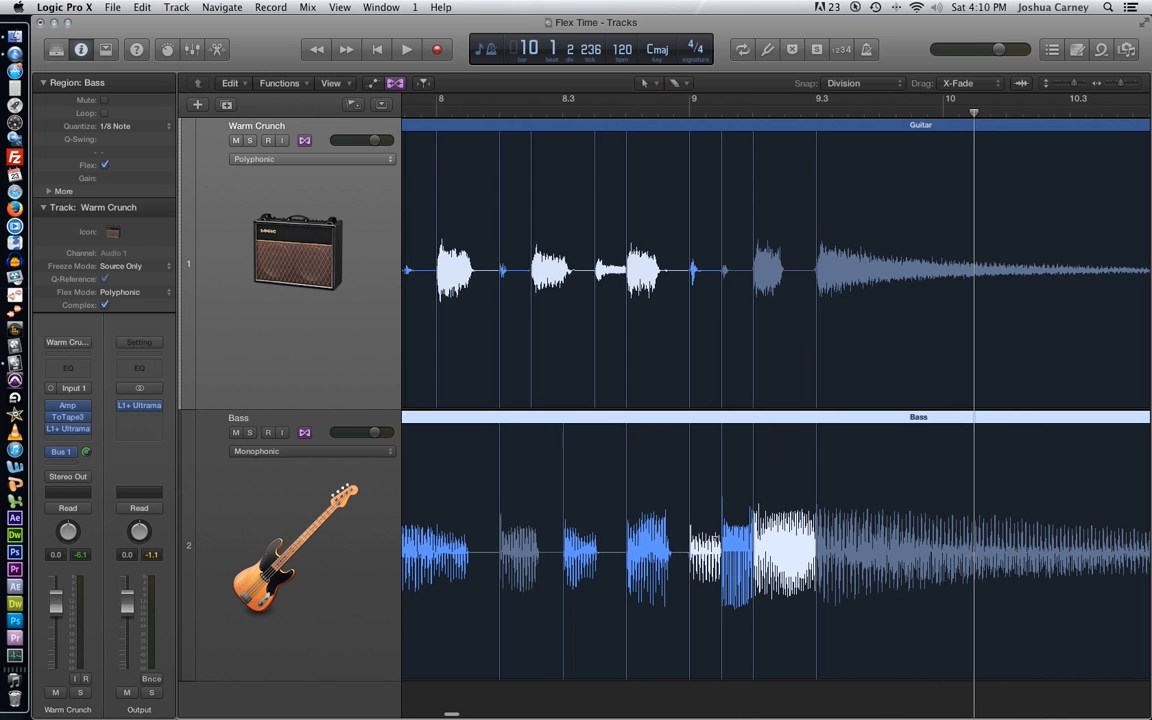
Scroll back through the tracks, return the playhead to bar 1, and deselect the Bass region.
{"action": "scroll", "coordinate": [717, 543], "scroll_direction": "left", "scroll_amount": 10}
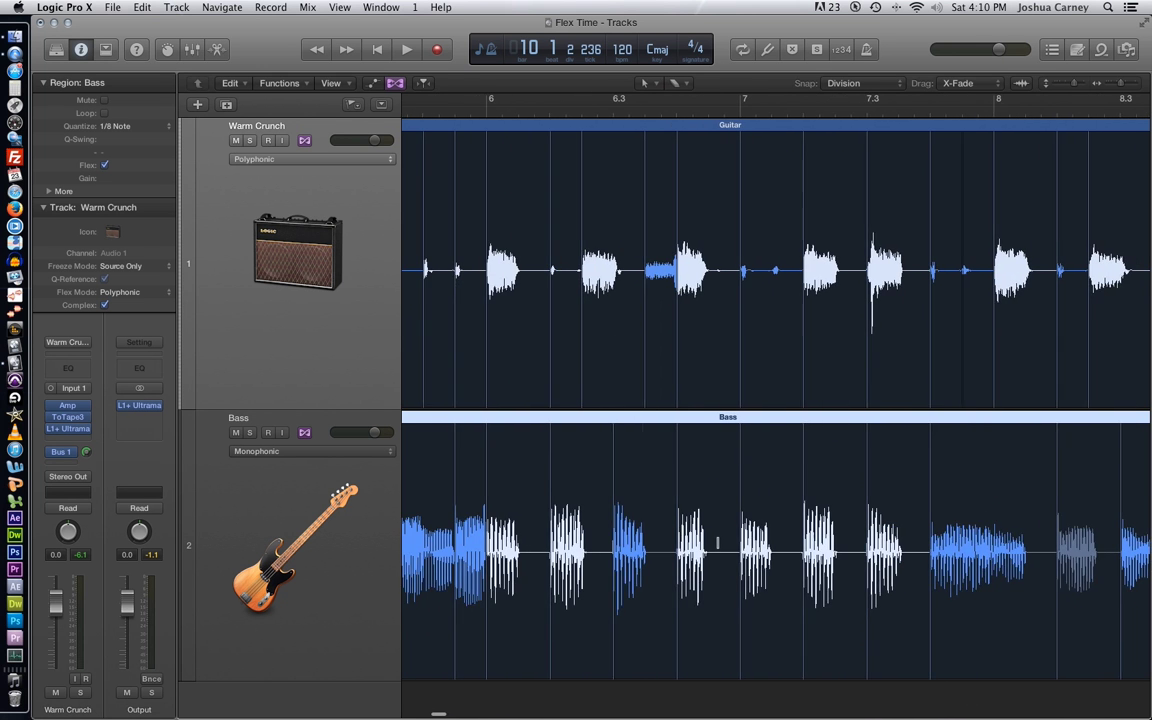
{"action": "scroll", "coordinate": [717, 543], "scroll_direction": "left", "scroll_amount": 10}
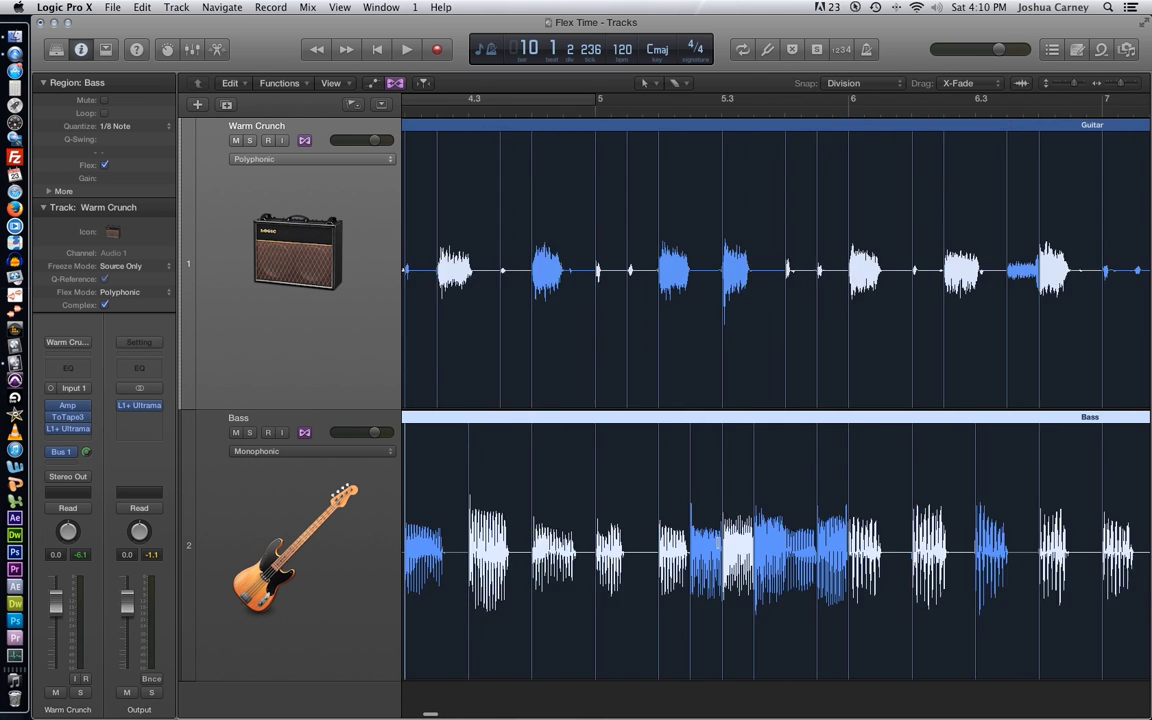
{"action": "scroll", "coordinate": [717, 543], "scroll_direction": "left", "scroll_amount": 8}
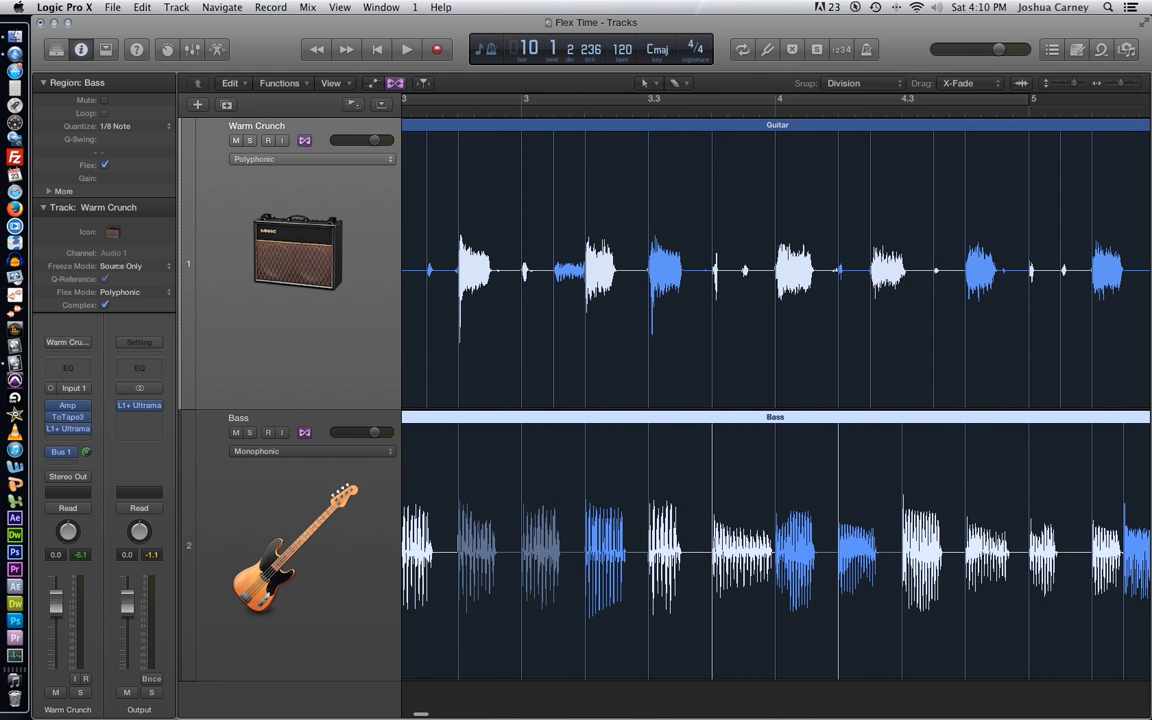
{"action": "scroll", "coordinate": [529, 528], "scroll_direction": "left", "scroll_amount": 8}
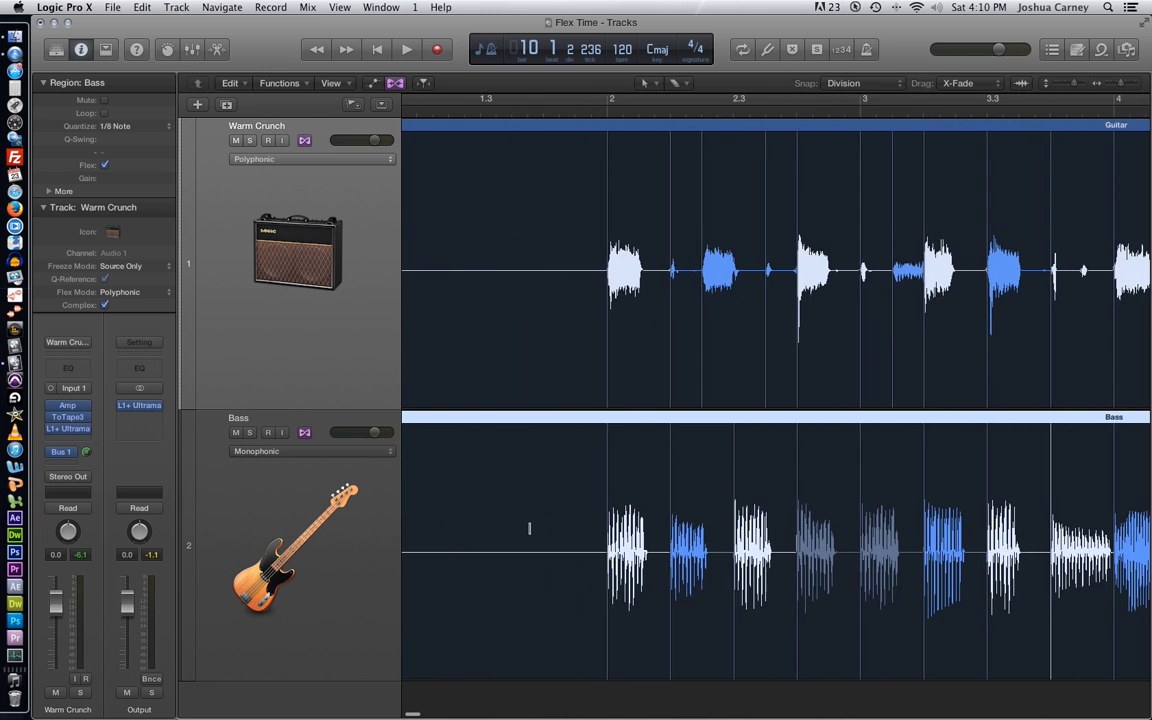
{"action": "scroll", "coordinate": [529, 528], "scroll_direction": "right", "scroll_amount": 3}
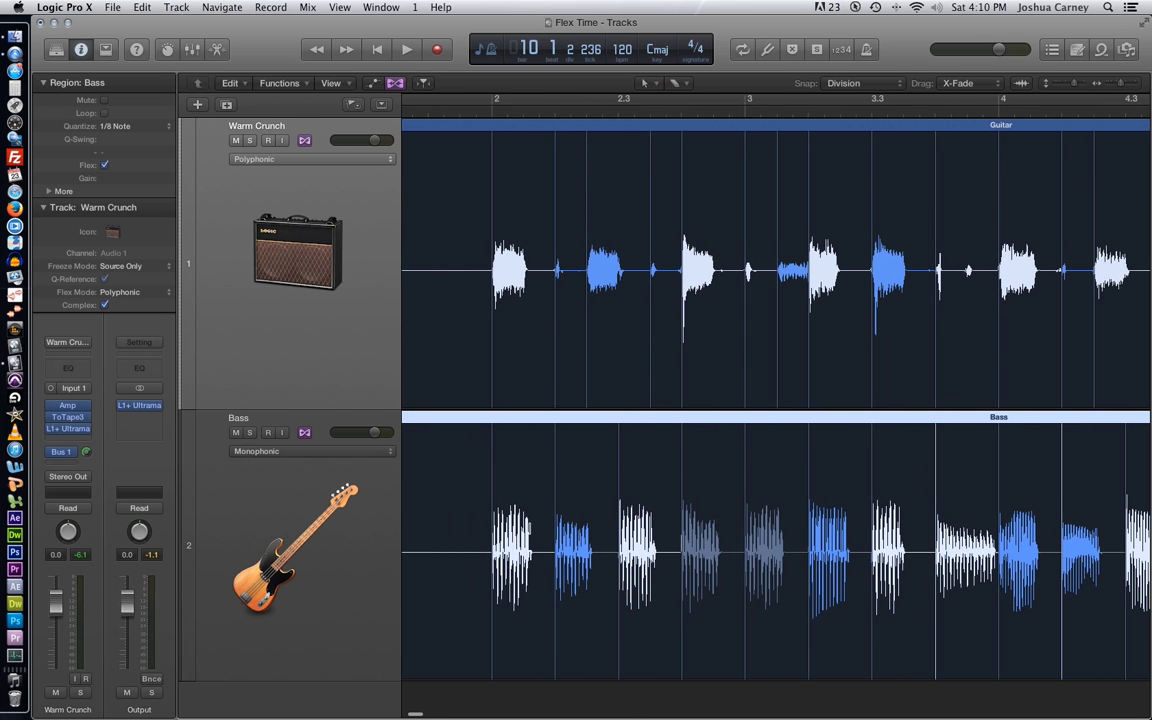
{"action": "key", "text": "Return"}
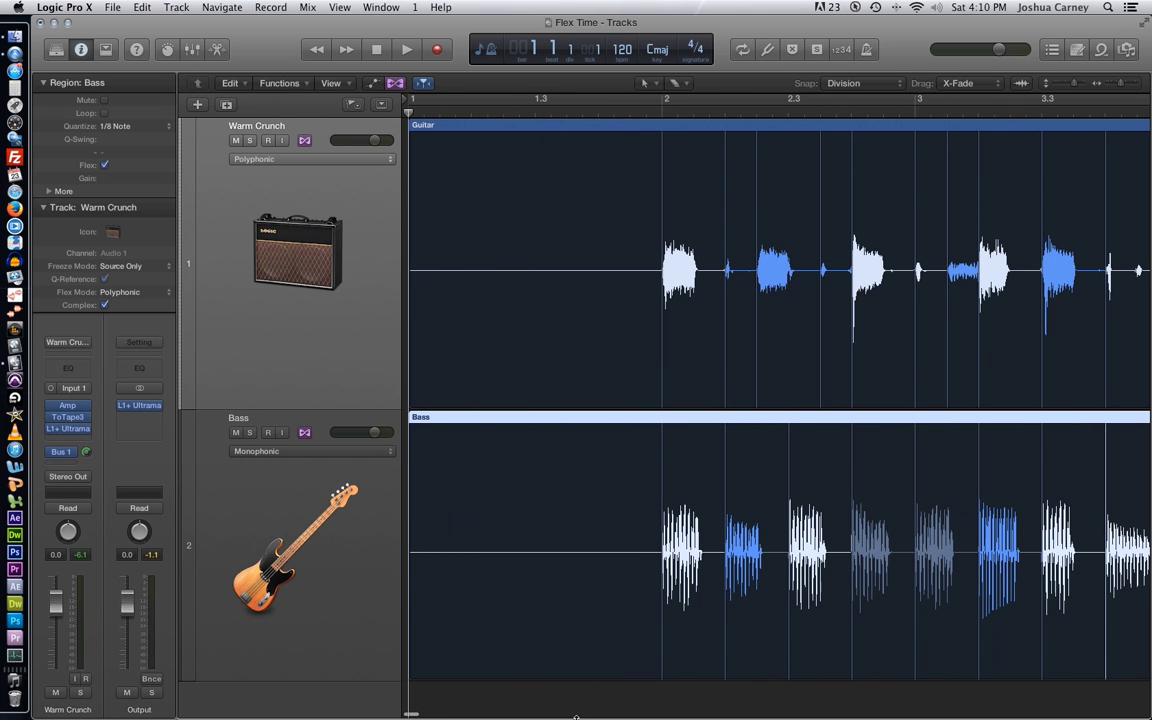
{"action": "left_click", "coordinate": [587, 699]}
Zoom to fit the arrangement, turn on the metronome, and play the song to about bar 11.
{"action": "key", "text": "z"}
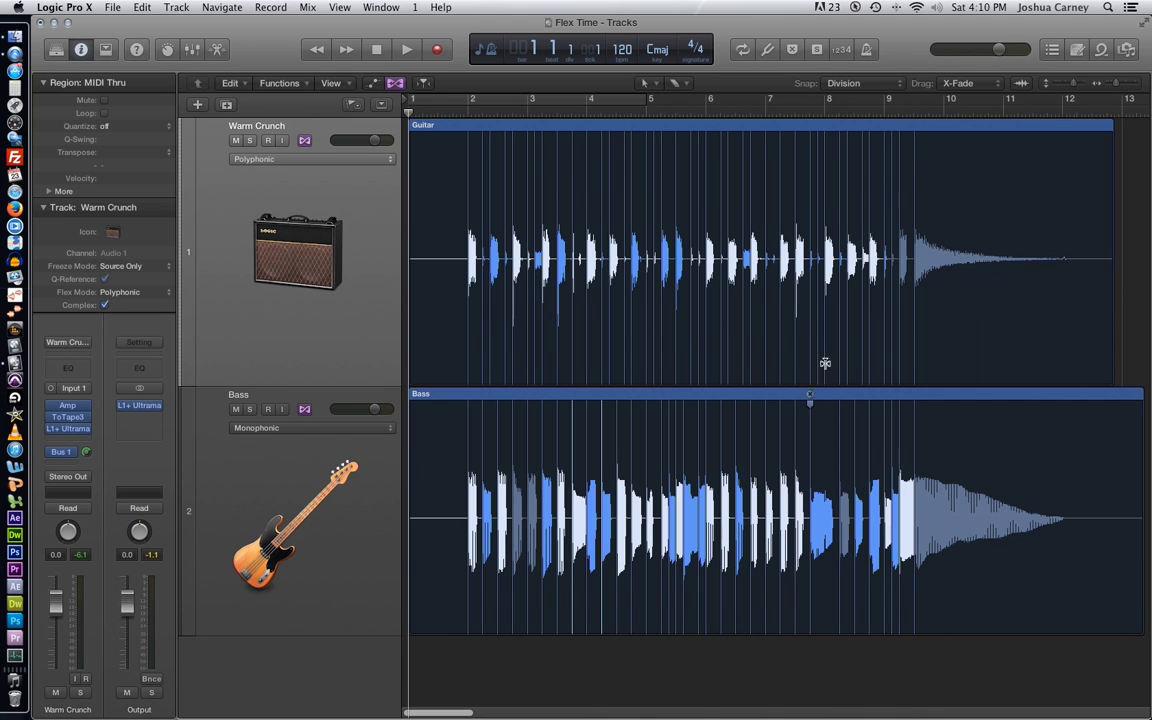
{"action": "key", "text": "k"}
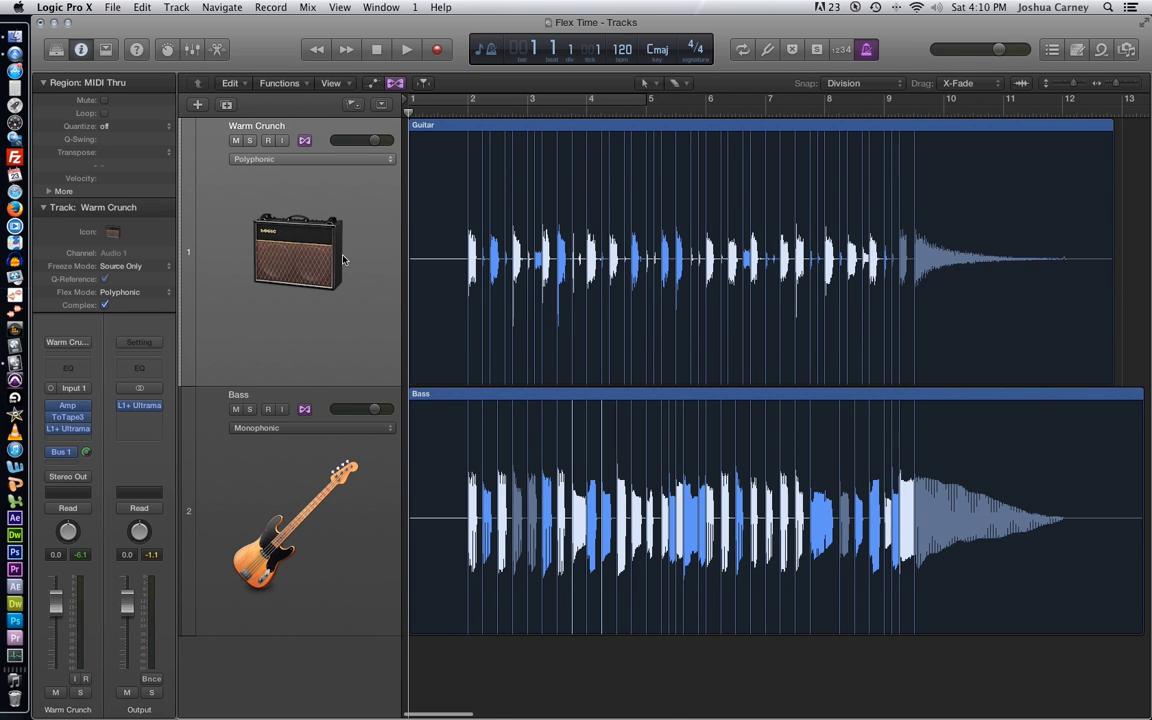
{"action": "key", "text": "space"}
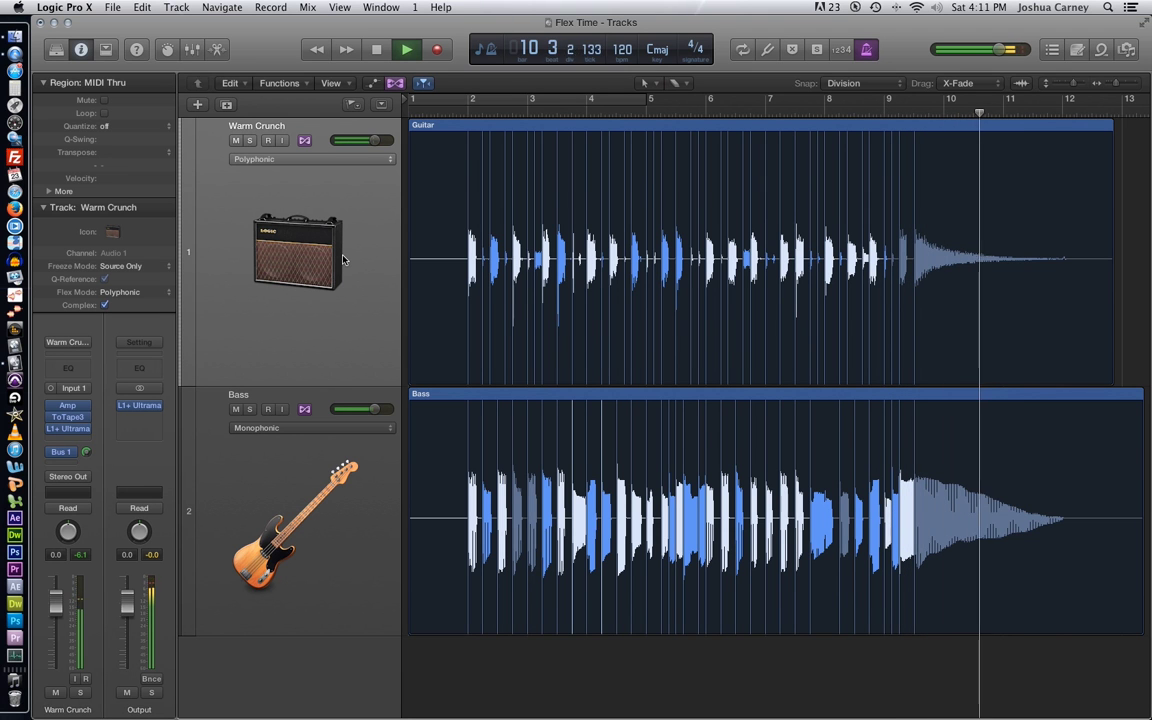
{"action": "key", "text": "space"}
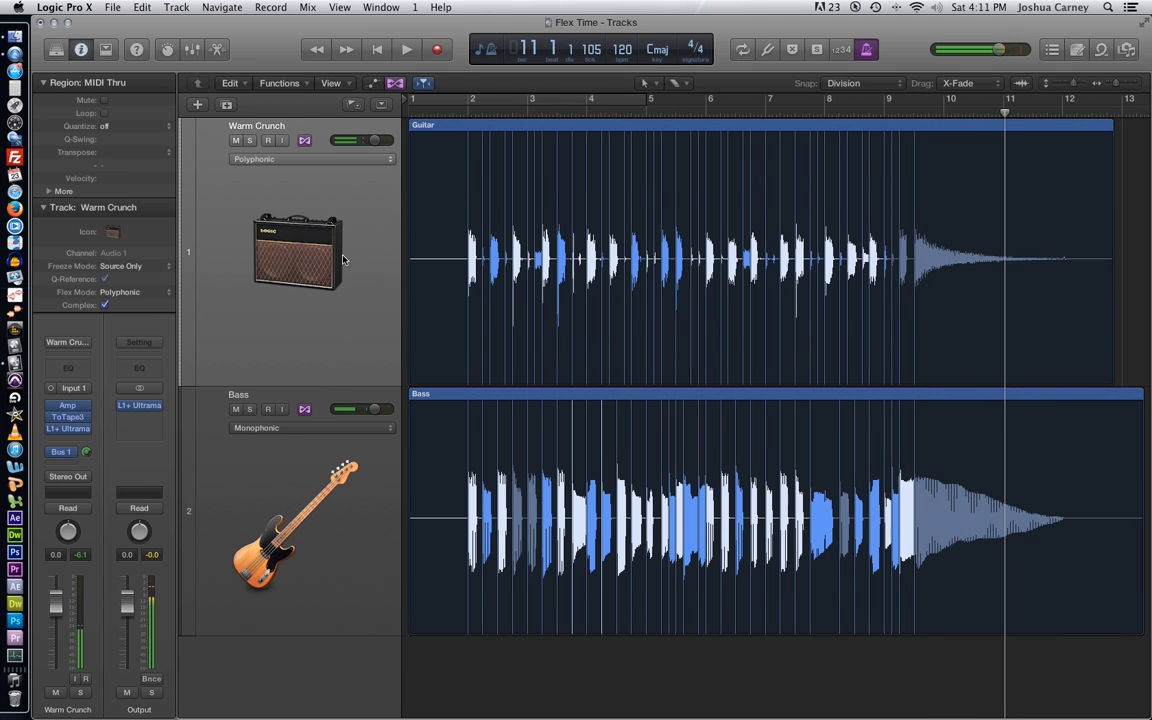